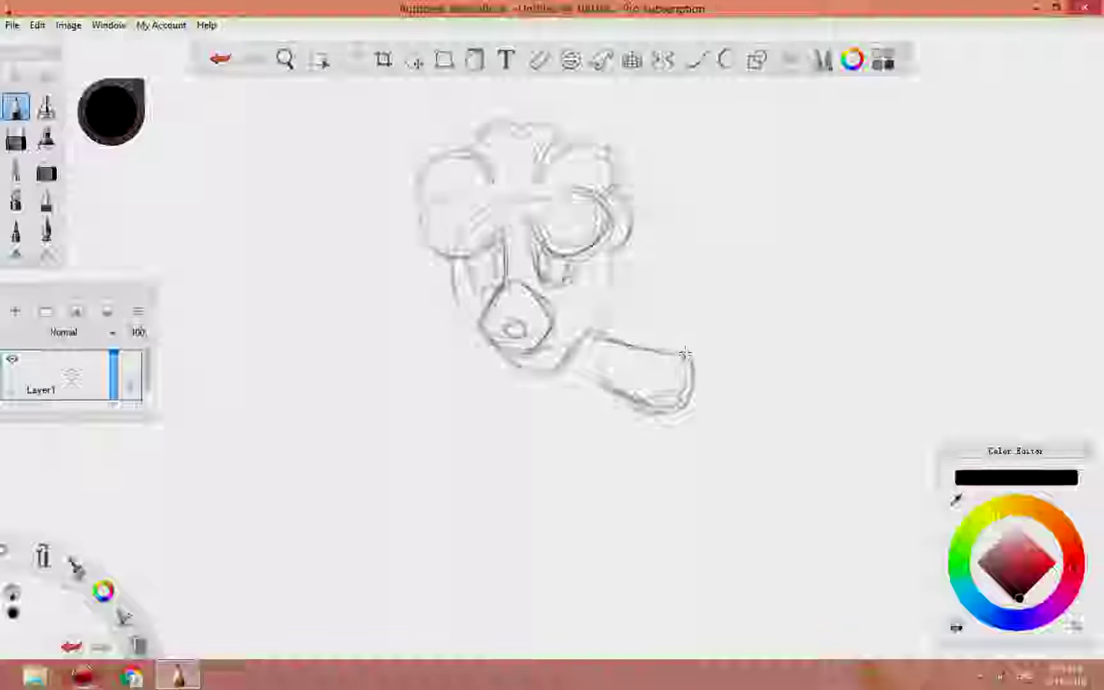
# Sketch the torso, arms, legs, belly patch and tail below the head, and complete the rough face outline.
pyautogui.moveTo(485, 336)
pyautogui.mouseDown()
pyautogui.moveTo(419, 359)
pyautogui.moveTo(426, 416)
pyautogui.moveTo(487, 383)
pyautogui.moveTo(484, 483)
pyautogui.mouseUp()
pyautogui.moveTo(492, 370)
pyautogui.mouseDown()
pyautogui.moveTo(488, 492)
pyautogui.moveTo(481, 484)
pyautogui.moveTo(521, 510)
pyautogui.moveTo(472, 560)
pyautogui.moveTo(531, 578)
pyautogui.moveTo(476, 547)
pyautogui.moveTo(549, 537)
pyautogui.moveTo(506, 565)
pyautogui.moveTo(486, 549)
pyautogui.moveTo(511, 565)
pyautogui.moveTo(543, 533)
pyautogui.moveTo(540, 550)
pyautogui.mouseUp()
pyautogui.moveTo(569, 441)
pyautogui.mouseDown()
pyautogui.moveTo(611, 524)
pyautogui.moveTo(651, 393)
pyautogui.moveTo(633, 512)
pyautogui.moveTo(604, 518)
pyautogui.moveTo(607, 569)
pyautogui.moveTo(595, 498)
pyautogui.moveTo(403, 395)
pyautogui.moveTo(489, 377)
pyautogui.mouseUp()
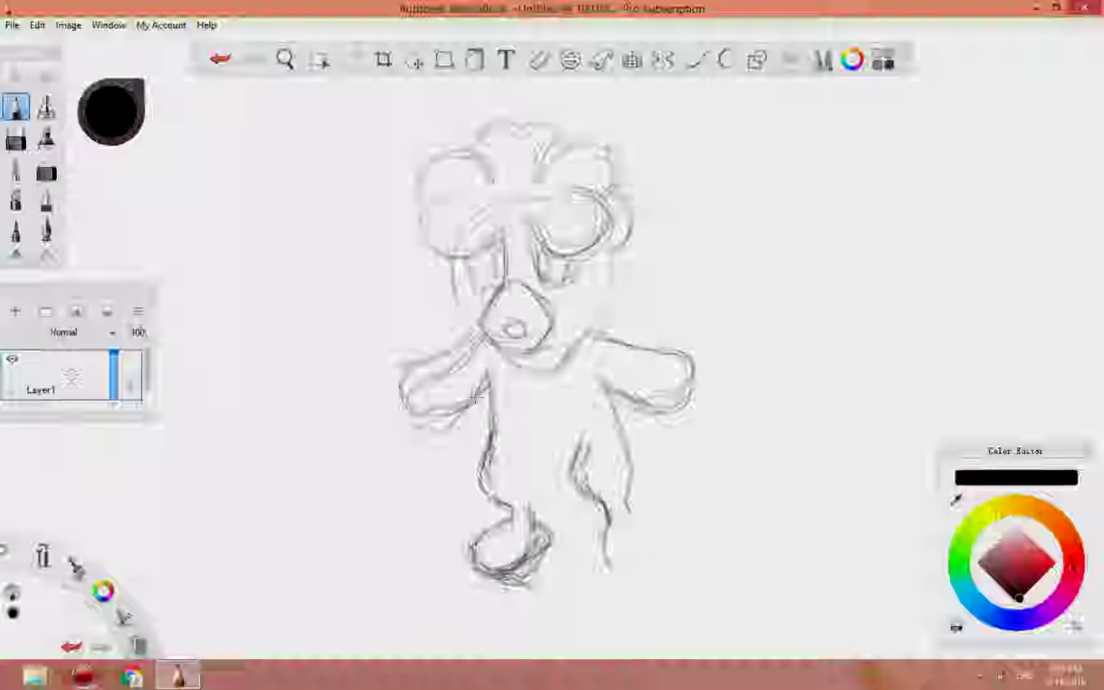
pyautogui.moveTo(448, 421); pyautogui.dragTo(491, 386)
pyautogui.moveTo(591, 329); pyautogui.dragTo(652, 350)
pyautogui.moveTo(609, 240)
pyautogui.mouseDown()
pyautogui.moveTo(614, 281)
pyautogui.moveTo(590, 332)
pyautogui.mouseUp()
pyautogui.moveTo(458, 269)
pyautogui.mouseDown()
pyautogui.moveTo(673, 346)
pyautogui.moveTo(633, 351)
pyautogui.moveTo(697, 358)
pyautogui.moveTo(710, 384)
pyautogui.moveTo(415, 371)
pyautogui.moveTo(485, 486)
pyautogui.moveTo(607, 556)
pyautogui.moveTo(662, 544)
pyautogui.moveTo(668, 578)
pyautogui.moveTo(604, 544)
pyautogui.moveTo(588, 512)
pyautogui.moveTo(682, 462)
pyautogui.moveTo(530, 512)
pyautogui.moveTo(601, 508)
pyautogui.moveTo(476, 467)
pyautogui.moveTo(516, 486)
pyautogui.moveTo(508, 416)
pyautogui.moveTo(543, 391)
pyautogui.moveTo(578, 431)
pyautogui.moveTo(575, 447)
pyautogui.moveTo(511, 396)
pyautogui.moveTo(518, 512)
pyautogui.moveTo(588, 332)
pyautogui.moveTo(578, 441)
pyautogui.moveTo(543, 409)
pyautogui.moveTo(642, 531)
pyautogui.moveTo(511, 441)
pyautogui.mouseUp()
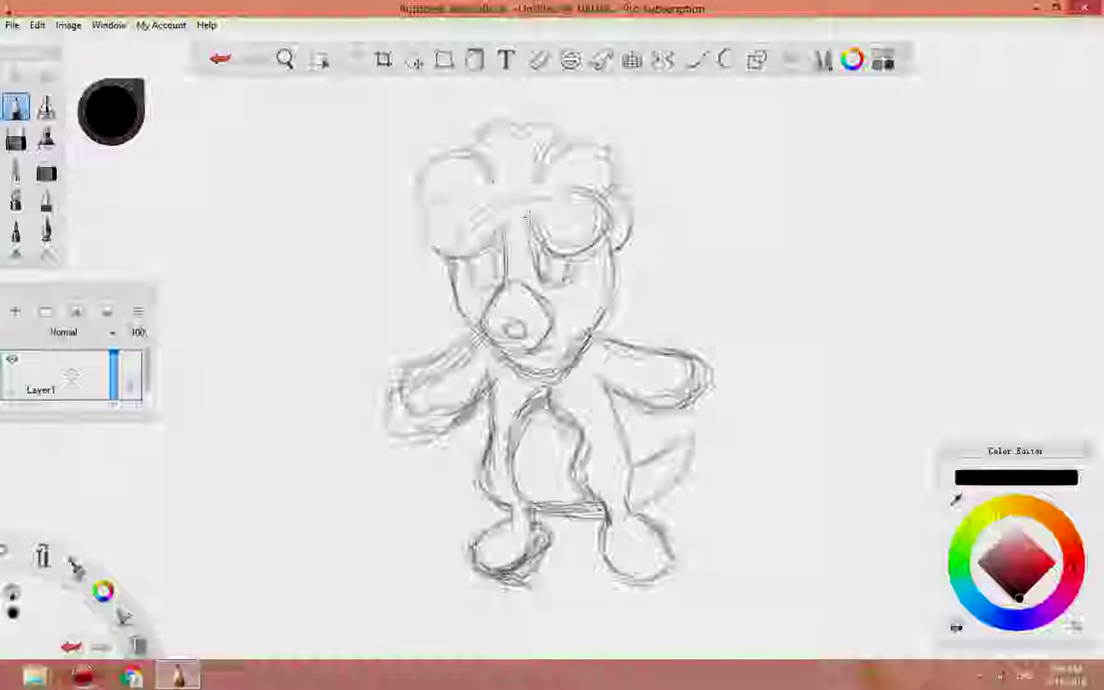
# Enclose the sketched hair in a rectangular selection, enlarge it slightly and deselect it.
pyautogui.click(414, 59)
pyautogui.click(624, 93)
pyautogui.moveTo(419, 261)
pyautogui.mouseDown()
pyautogui.moveTo(668, 180)
pyautogui.moveTo(647, 114)
pyautogui.moveTo(679, 132)
pyautogui.mouseUp()
pyautogui.press('space')
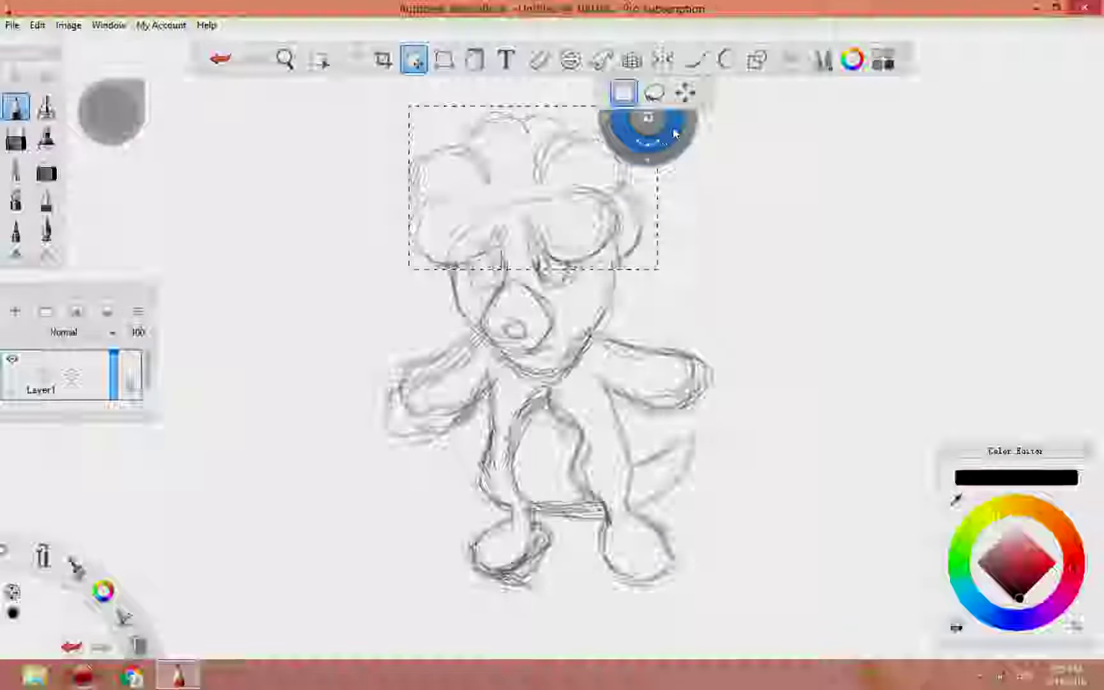
pyautogui.hotkey('ctrl', 'd')
# Sketch pointed claws on both hands and both feet.
pyautogui.press('b')
pyautogui.moveTo(668, 386)
pyautogui.mouseDown()
pyautogui.moveTo(716, 355)
pyautogui.moveTo(712, 391)
pyautogui.mouseUp()
pyautogui.moveTo(389, 383)
pyautogui.mouseDown()
pyautogui.moveTo(377, 402)
pyautogui.moveTo(399, 441)
pyautogui.moveTo(421, 413)
pyautogui.mouseUp()
pyautogui.moveTo(473, 540)
pyautogui.mouseDown()
pyautogui.moveTo(479, 565)
pyautogui.moveTo(463, 572)
pyautogui.mouseUp()
pyautogui.moveTo(658, 518); pyautogui.dragTo(684, 584)
pyautogui.moveTo(626, 550); pyautogui.dragTo(650, 611)
pyautogui.moveTo(650, 611)
pyautogui.mouseDown()
pyautogui.moveTo(653, 579)
pyautogui.moveTo(677, 557)
pyautogui.mouseUp()
pyautogui.moveTo(472, 564); pyautogui.dragTo(494, 592)
pyautogui.moveTo(494, 592); pyautogui.dragTo(531, 575)
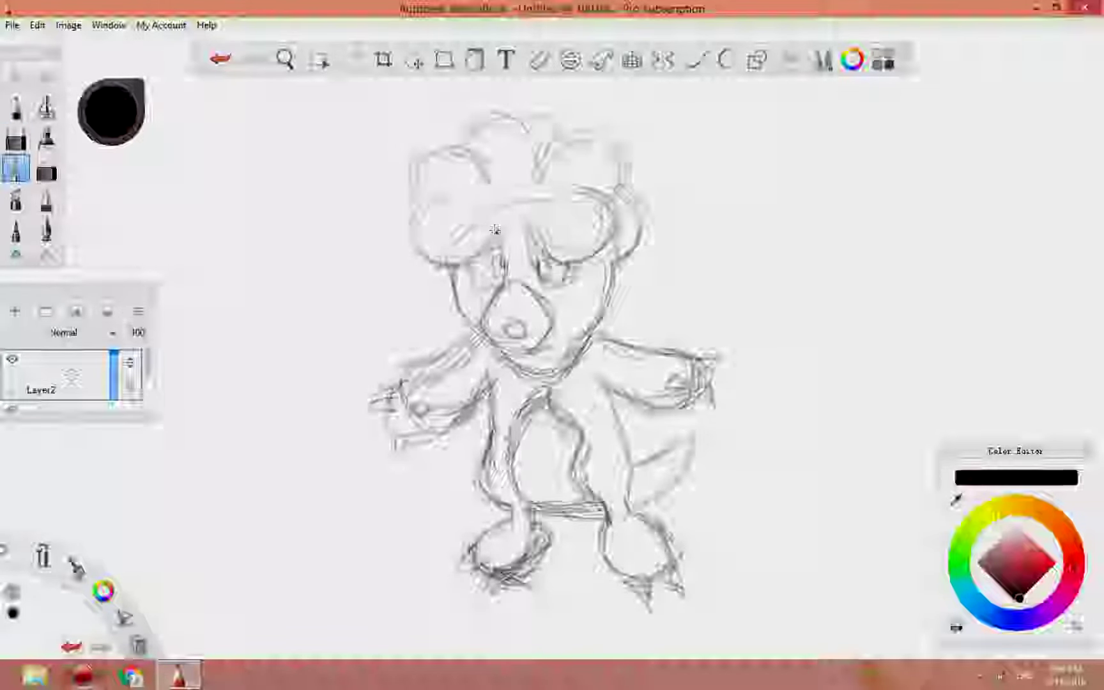
# Ink the two left hair puffs on Layer2 with thick black strokes over the sketch.
pyautogui.moveTo(500, 237)
pyautogui.mouseDown()
pyautogui.moveTo(426, 258)
pyautogui.moveTo(447, 197)
pyautogui.moveTo(504, 230)
pyautogui.mouseUp()
pyautogui.hotkey('ctrl', 'z')
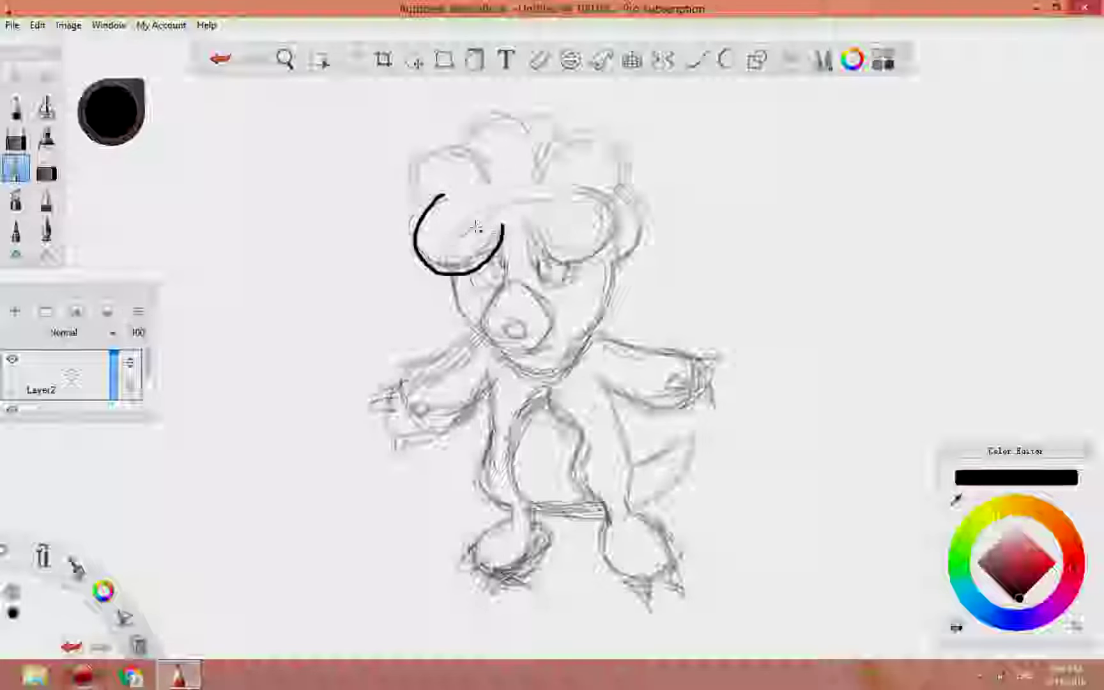
pyautogui.hotkey('ctrl', 'z')
pyautogui.moveTo(446, 198); pyautogui.dragTo(504, 230)
pyautogui.moveTo(446, 199); pyautogui.dragTo(491, 181)
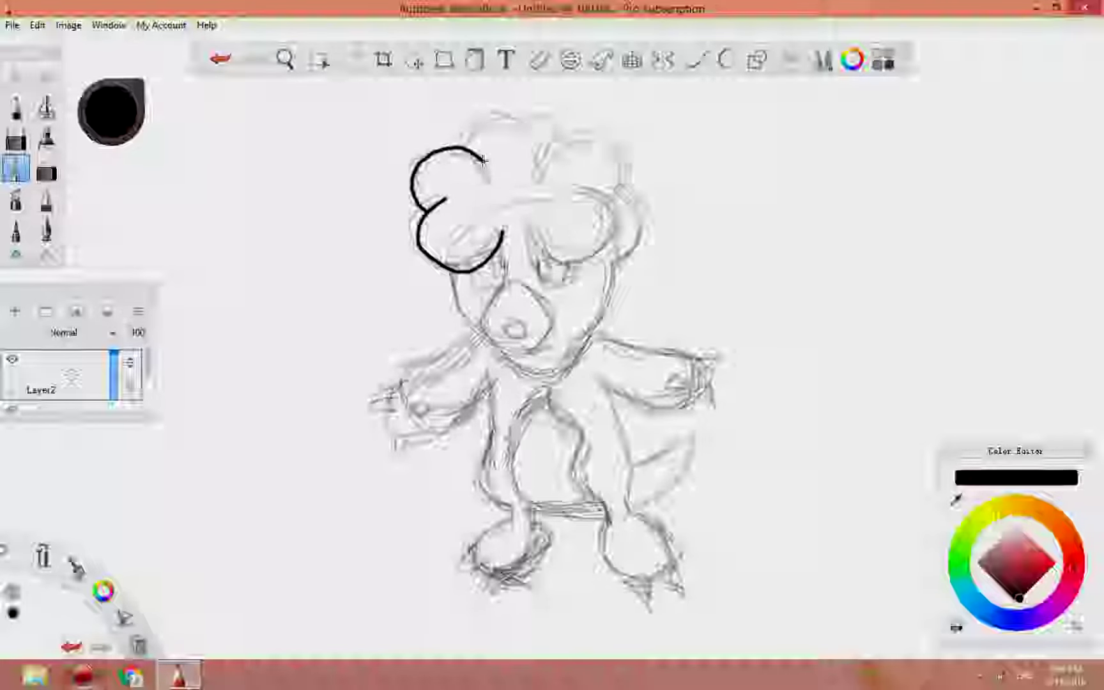
# Ink the lower and upper right hair puffs in black.
pyautogui.moveTo(569, 190)
pyautogui.mouseDown()
pyautogui.moveTo(611, 204)
pyautogui.moveTo(586, 261)
pyautogui.mouseUp()
pyautogui.moveTo(527, 234); pyautogui.dragTo(591, 257)
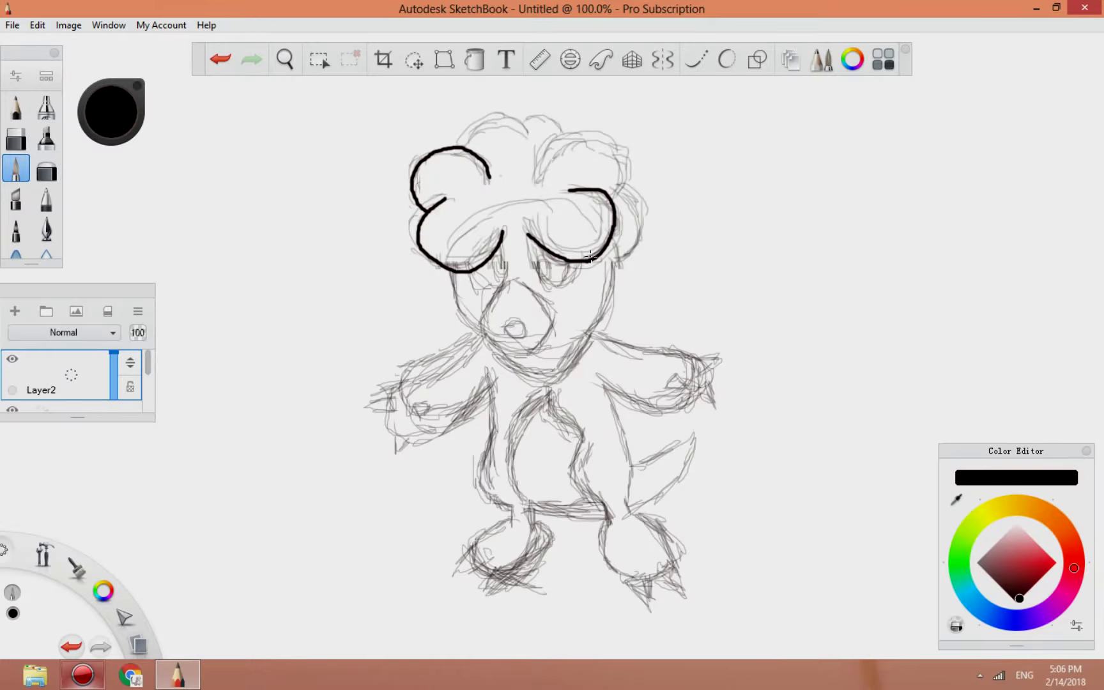
pyautogui.moveTo(521, 179)
pyautogui.mouseDown()
pyautogui.moveTo(597, 152)
pyautogui.moveTo(602, 186)
pyautogui.moveTo(522, 164)
pyautogui.moveTo(613, 191)
pyautogui.mouseUp()
pyautogui.hotkey('ctrl', 'z')
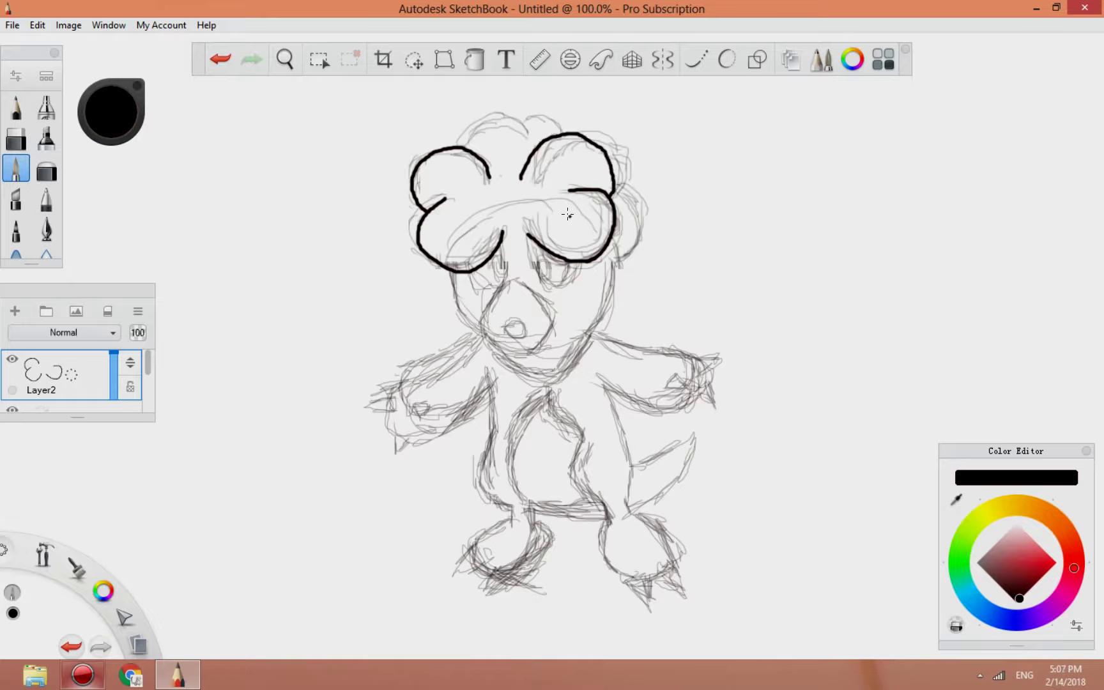
# Ink the two small puffs on top of the hair, the back puff behind the head, and the face outline.
pyautogui.click(220, 60)
pyautogui.moveTo(471, 121); pyautogui.dragTo(527, 139)
pyautogui.click(220, 59)
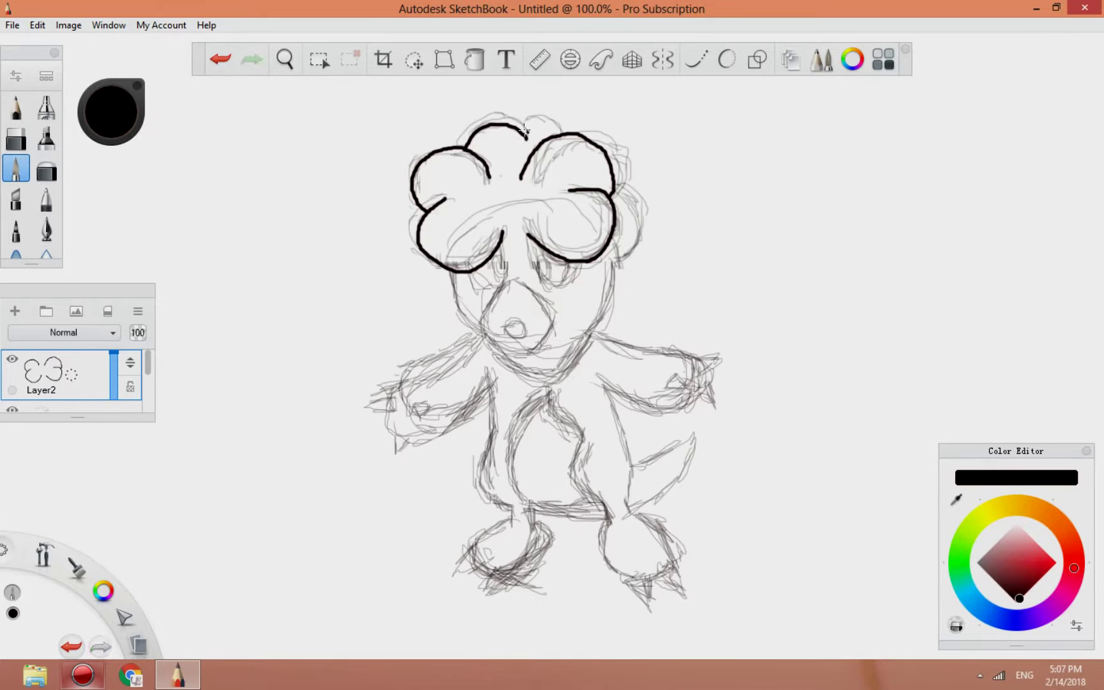
pyautogui.moveTo(614, 178)
pyautogui.mouseDown()
pyautogui.moveTo(640, 198)
pyautogui.moveTo(620, 250)
pyautogui.mouseUp()
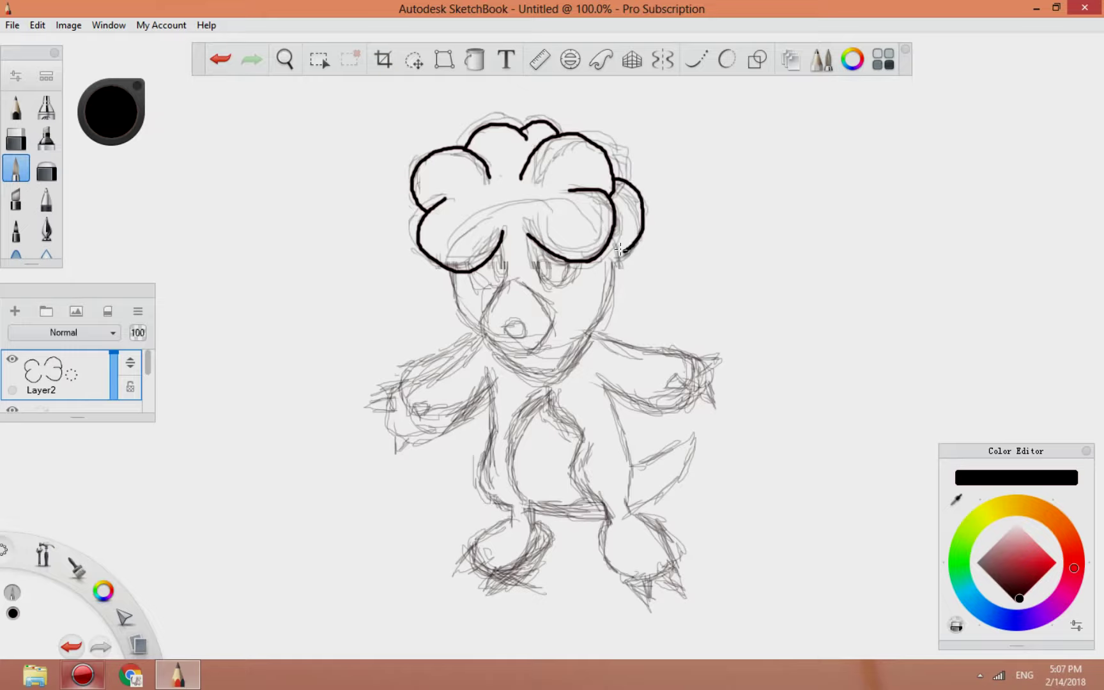
pyautogui.hotkey('ctrl', 'z')
pyautogui.moveTo(615, 179)
pyautogui.mouseDown()
pyautogui.moveTo(636, 246)
pyautogui.moveTo(614, 268)
pyautogui.moveTo(601, 312)
pyautogui.mouseUp()
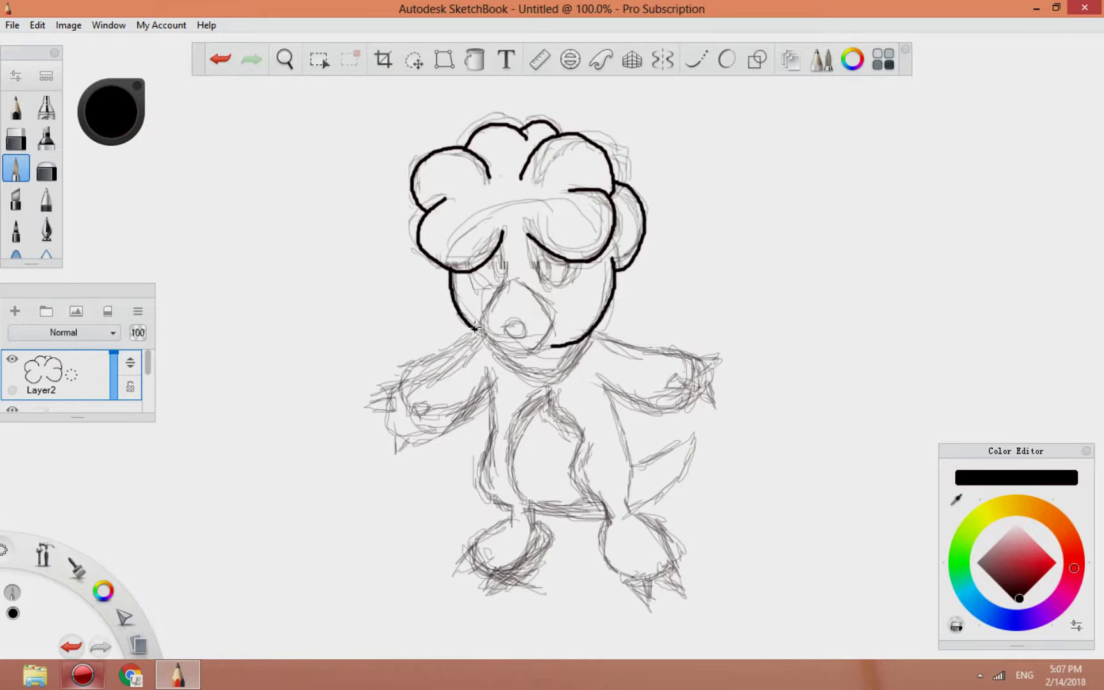
# Ink the pointed snout with its round nostril, the cheek curves and the two narrow eyes.
pyautogui.moveTo(503, 283)
pyautogui.mouseDown()
pyautogui.moveTo(510, 353)
pyautogui.moveTo(483, 315)
pyautogui.moveTo(534, 349)
pyautogui.moveTo(556, 311)
pyautogui.mouseUp()
pyautogui.click(220, 58)
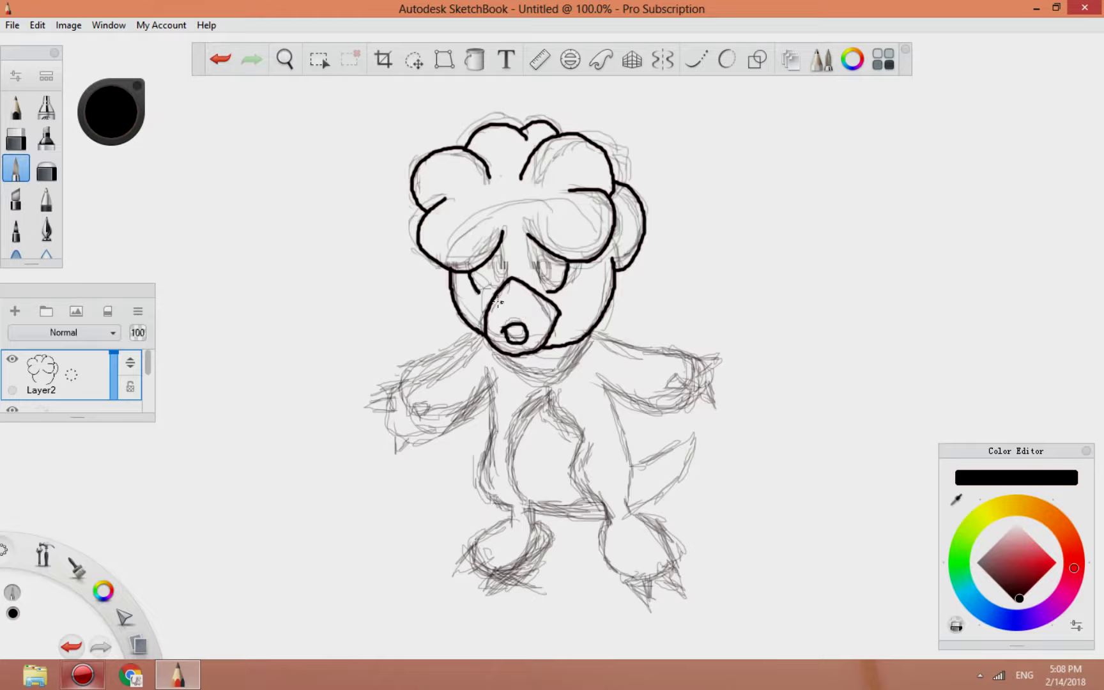
pyautogui.hotkey('ctrl', 'z')
pyautogui.moveTo(555, 287); pyautogui.dragTo(550, 291)
pyautogui.hotkey('ctrl', 'z')
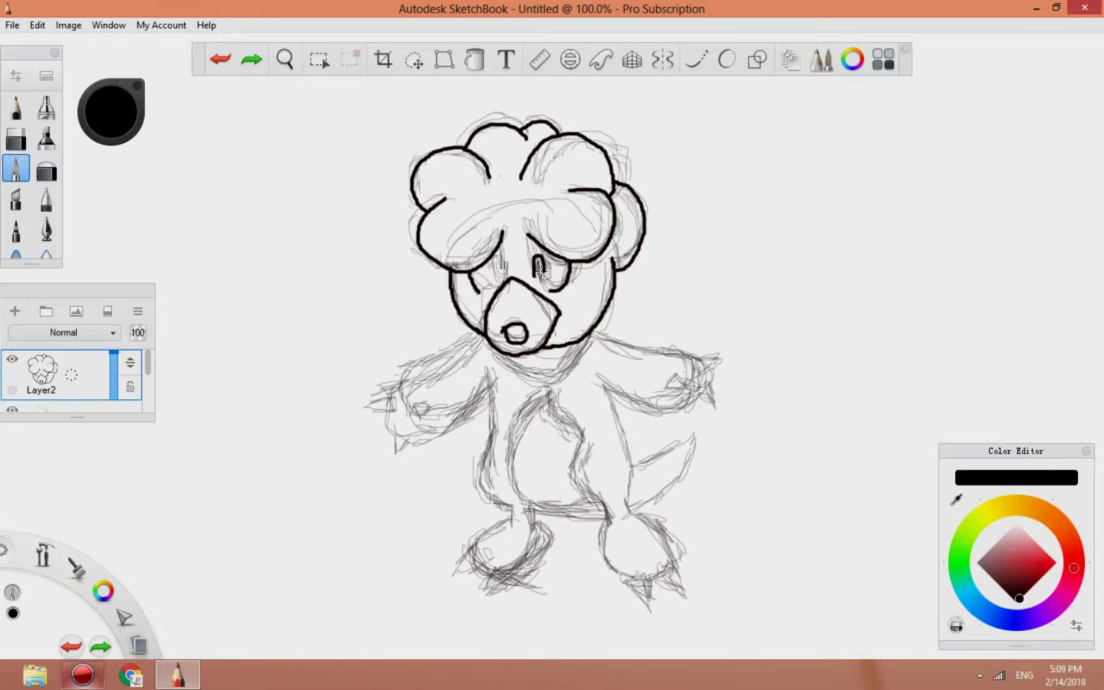
pyautogui.moveTo(542, 271); pyautogui.dragTo(535, 276)
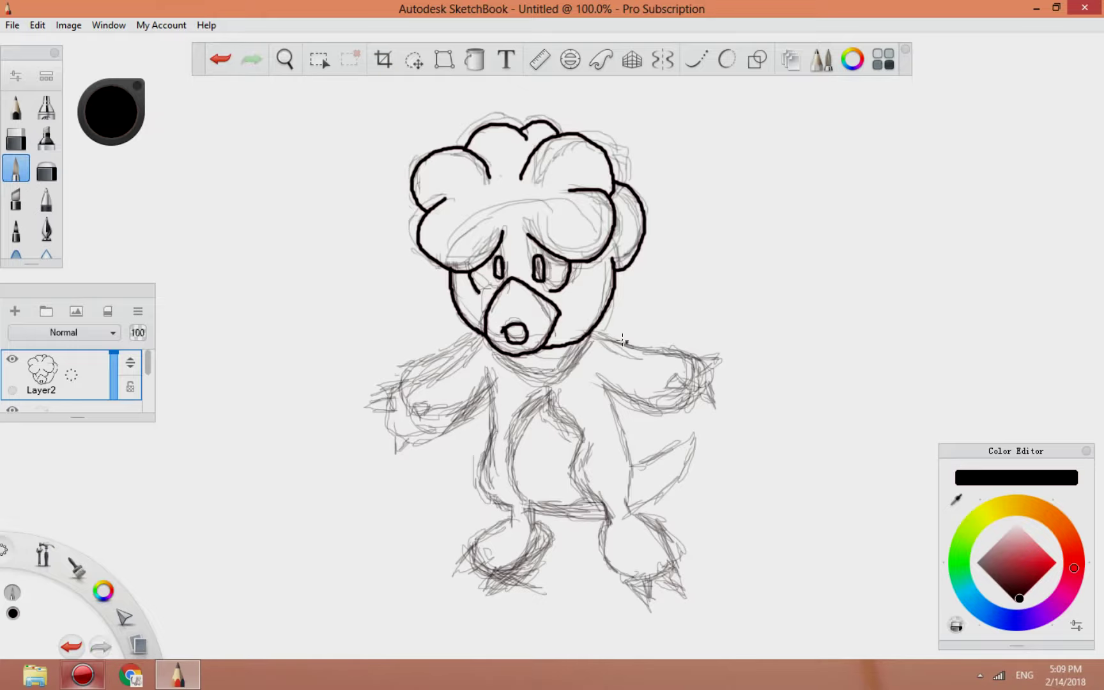
# Ink the right arm with its three claws, redrawing the underside of the arm, and the body side below it.
pyautogui.moveTo(589, 335)
pyautogui.mouseDown()
pyautogui.moveTo(723, 348)
pyautogui.moveTo(697, 365)
pyautogui.moveTo(701, 397)
pyautogui.mouseUp()
pyautogui.click(220, 59)
pyautogui.click(220, 59)
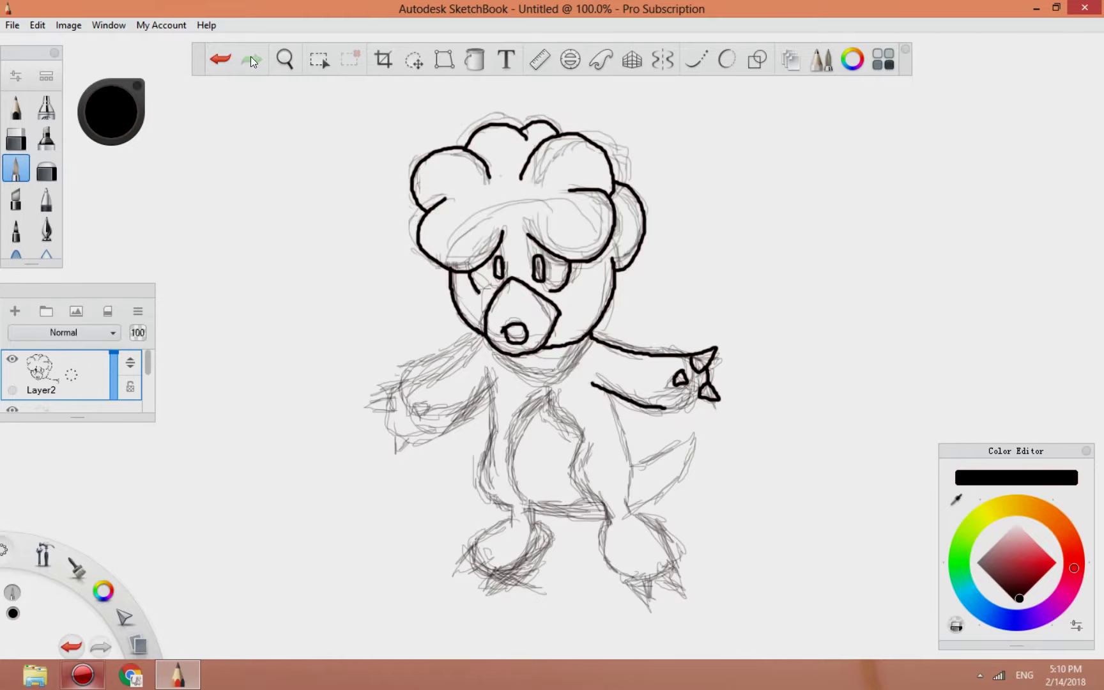
pyautogui.click(222, 59)
pyautogui.moveTo(595, 376)
pyautogui.mouseDown()
pyautogui.moveTo(634, 404)
pyautogui.moveTo(700, 397)
pyautogui.moveTo(662, 417)
pyautogui.moveTo(698, 398)
pyautogui.mouseUp()
pyautogui.click(222, 60)
pyautogui.hotkey('ctrl', 'z')
pyautogui.hotkey('ctrl', 'z')
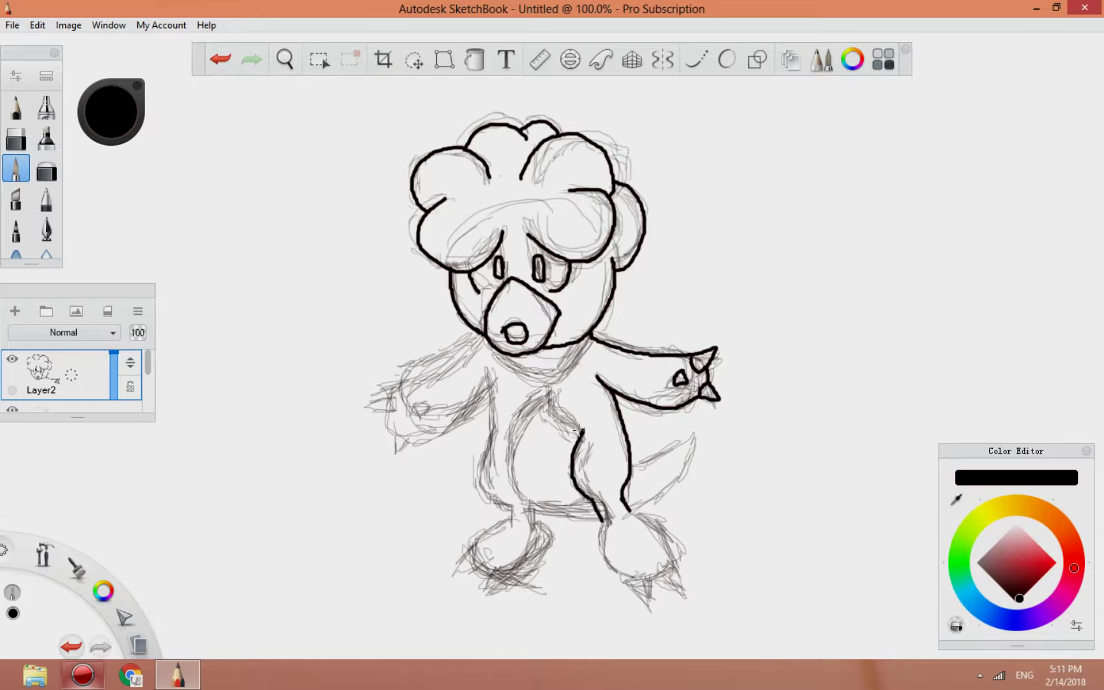
# Ink the inner edge of the right leg and the right foot's outline with its pointed toe claws.
pyautogui.moveTo(579, 430); pyautogui.dragTo(588, 424)
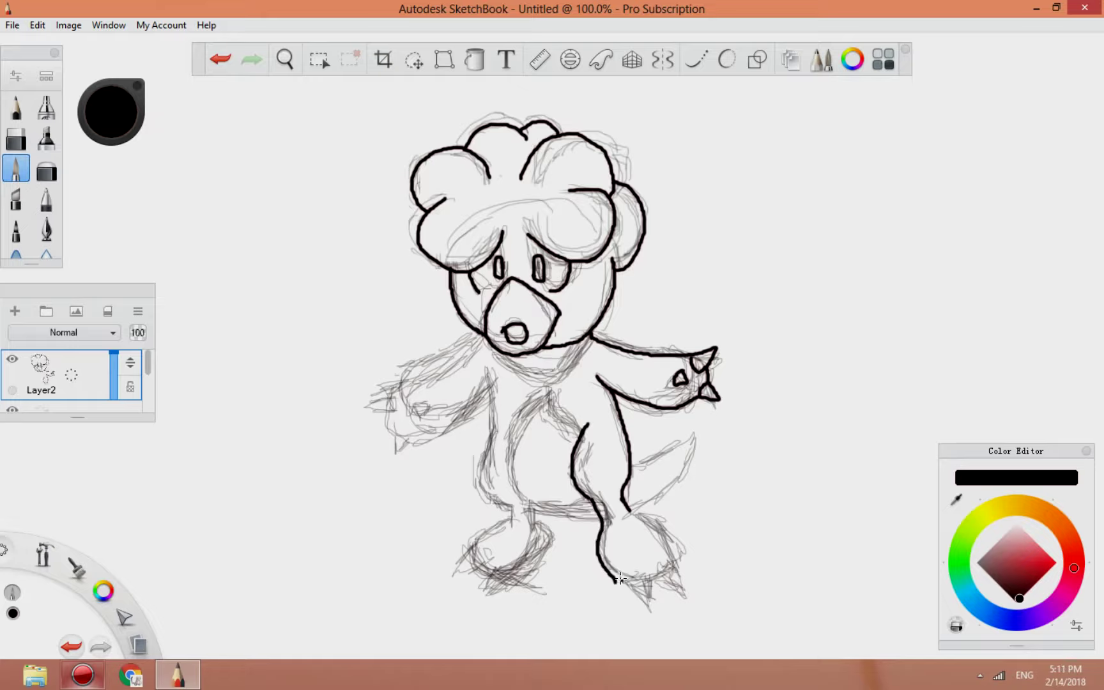
pyautogui.moveTo(629, 510); pyautogui.dragTo(679, 561)
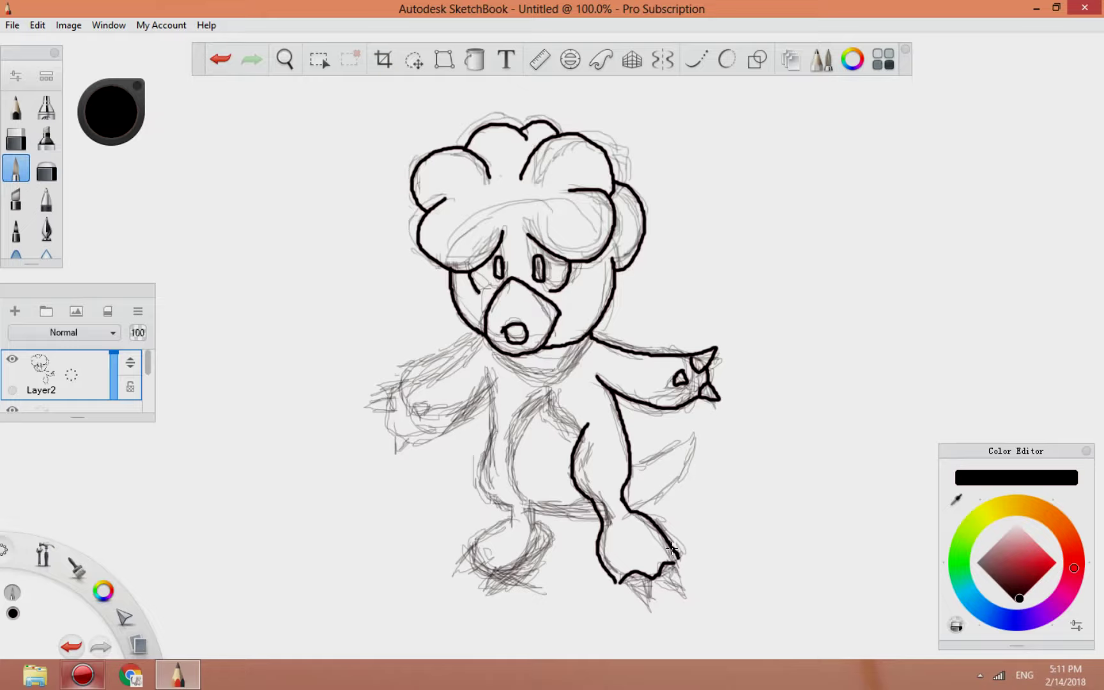
pyautogui.hotkey('ctrl', 'z')
pyautogui.moveTo(625, 509); pyautogui.dragTo(679, 561)
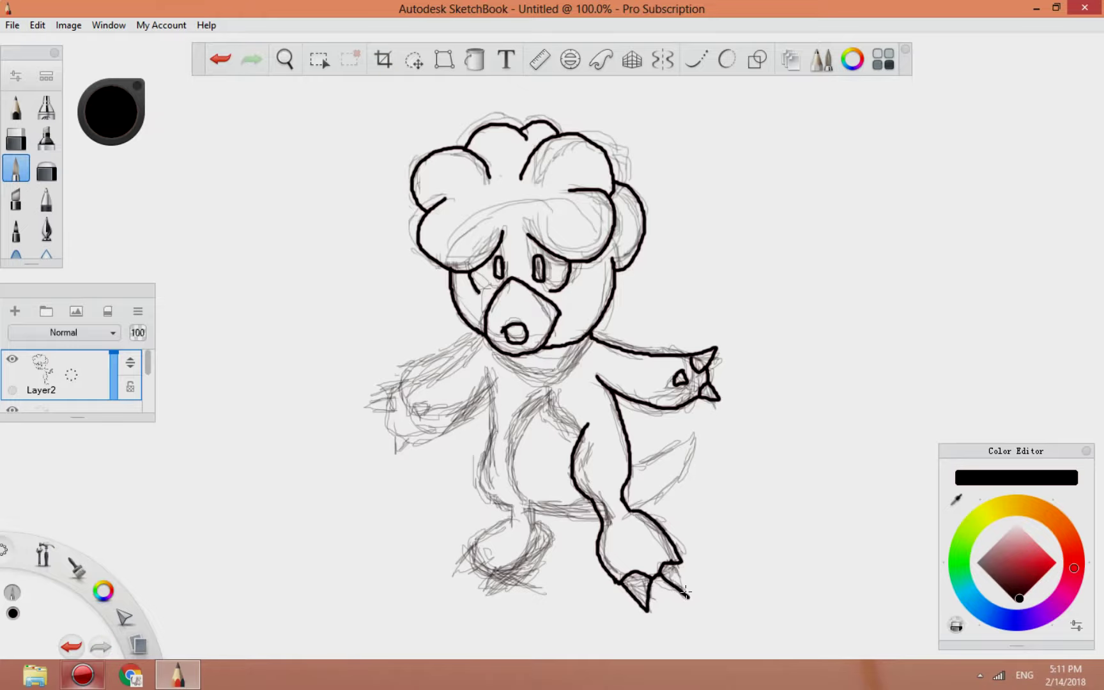
pyautogui.press('v')
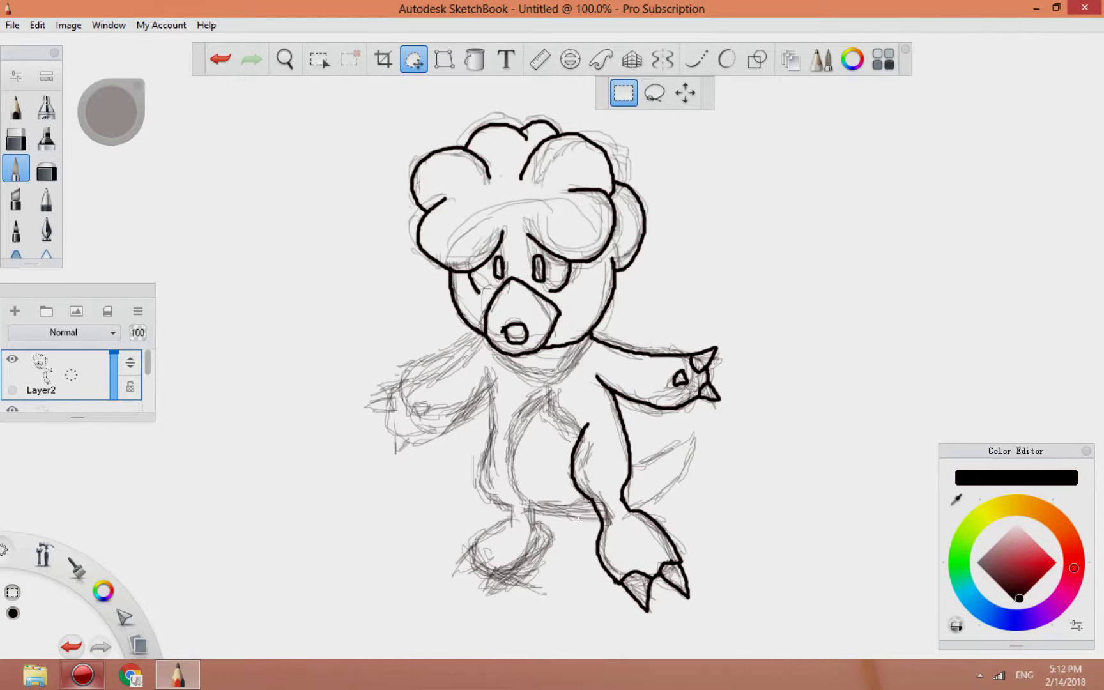
pyautogui.press('r')
pyautogui.press('v')
pyautogui.moveTo(723, 581); pyautogui.dragTo(723, 596)
pyautogui.hotkey('ctrl', 'z')
pyautogui.moveTo(564, 507)
pyautogui.mouseDown()
pyautogui.moveTo(738, 614)
pyautogui.moveTo(732, 637)
pyautogui.moveTo(739, 604)
pyautogui.mouseUp()
pyautogui.hotkey('ctrl', 'z')
pyautogui.hotkey('ctrl', 'z')
pyautogui.moveTo(698, 346); pyautogui.dragTo(676, 303)
pyautogui.hotkey('ctrl', 'z')
# Select the inked right foot with a rectangle and shift it slightly upward against the leg.
pyautogui.moveTo(574, 509); pyautogui.dragTo(736, 621)
pyautogui.moveTo(680, 527); pyautogui.dragTo(676, 523)
pyautogui.press('b')
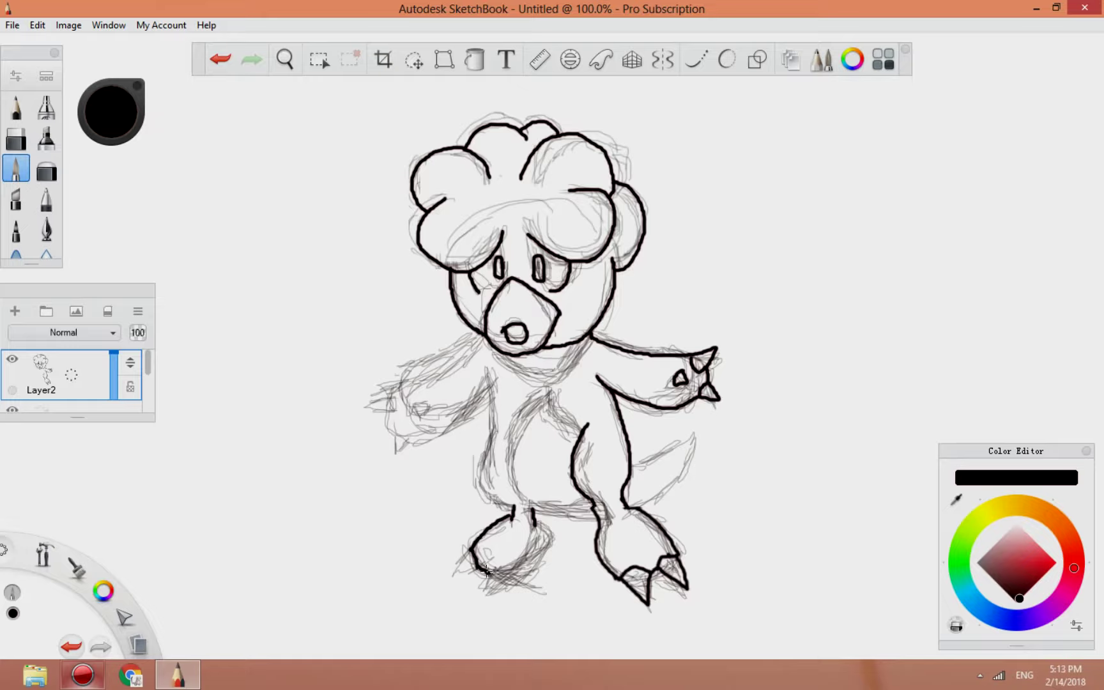
# Ink the left foot's outline with two pointed toe claws.
pyautogui.hotkey('ctrl', 'z')
pyautogui.moveTo(533, 555); pyautogui.dragTo(517, 576)
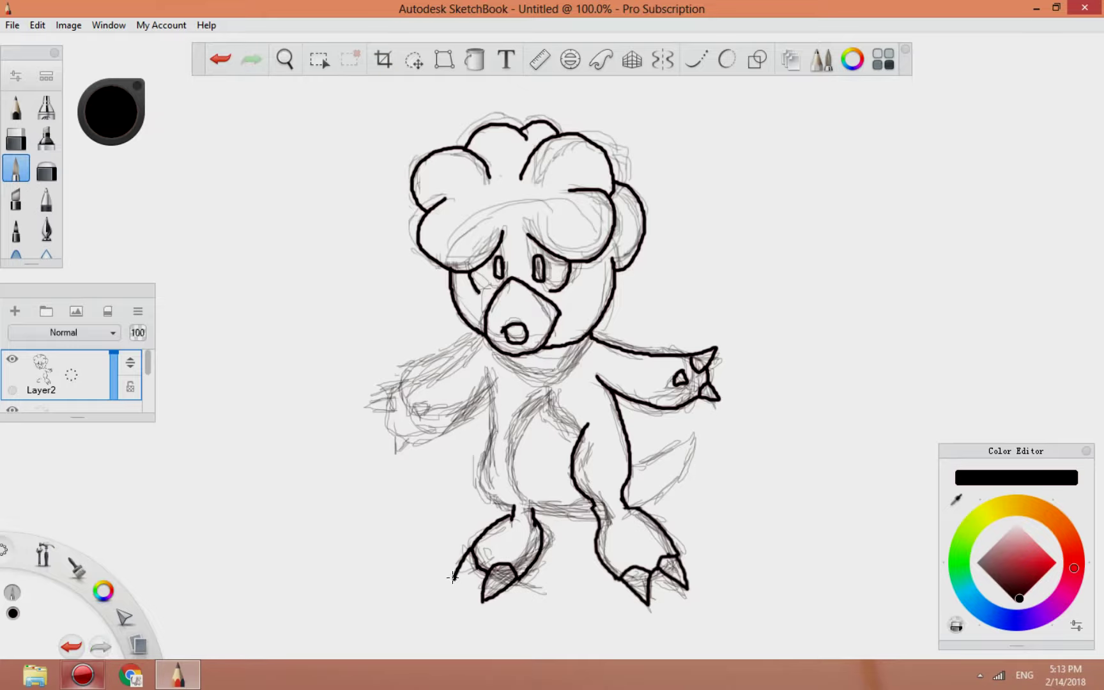
pyautogui.hotkey('ctrl', 'z')
# Ink the left side of the body and the belly patch with its pointed top.
pyautogui.moveTo(495, 418)
pyautogui.mouseDown()
pyautogui.moveTo(484, 479)
pyautogui.moveTo(571, 419)
pyautogui.moveTo(514, 438)
pyautogui.moveTo(544, 511)
pyautogui.mouseUp()
pyautogui.click(221, 59)
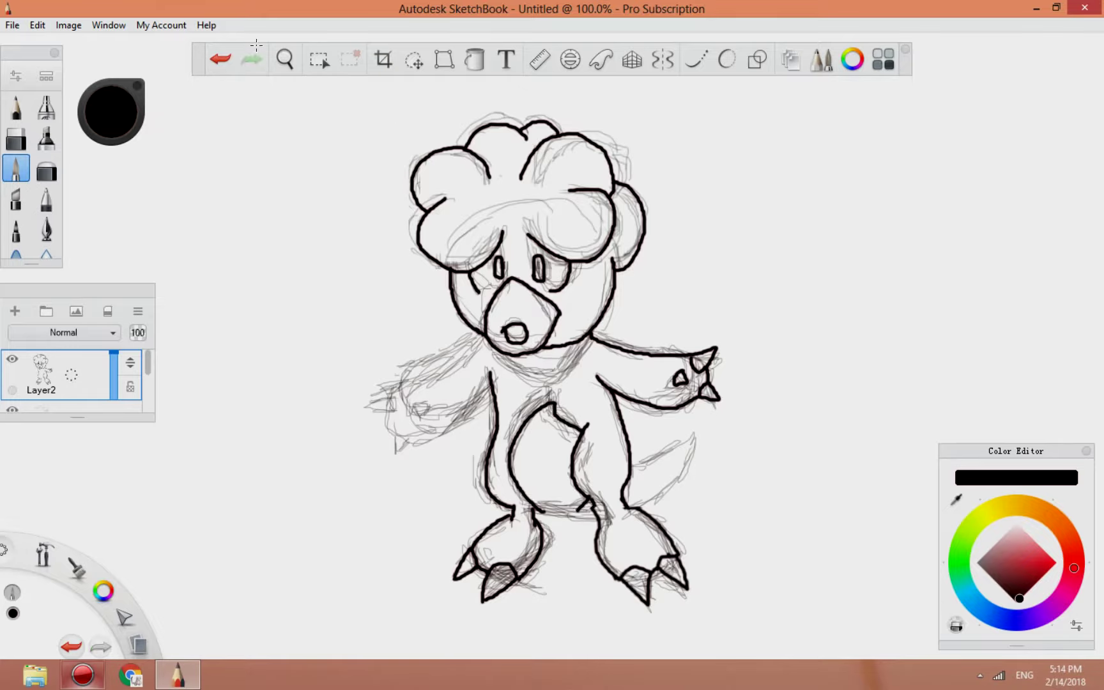
pyautogui.click(220, 59)
pyautogui.moveTo(550, 399); pyautogui.dragTo(529, 504)
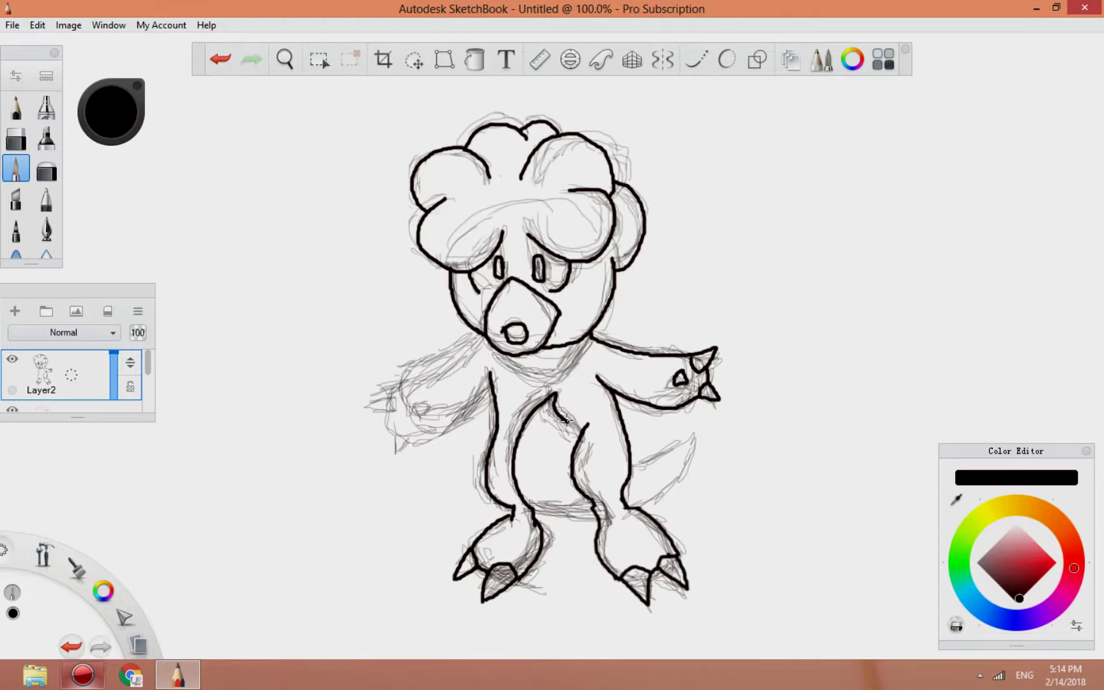
pyautogui.hotkey('ctrl', 'z')
pyautogui.moveTo(576, 424); pyautogui.dragTo(594, 515)
pyautogui.hotkey('ctrl', 'z')
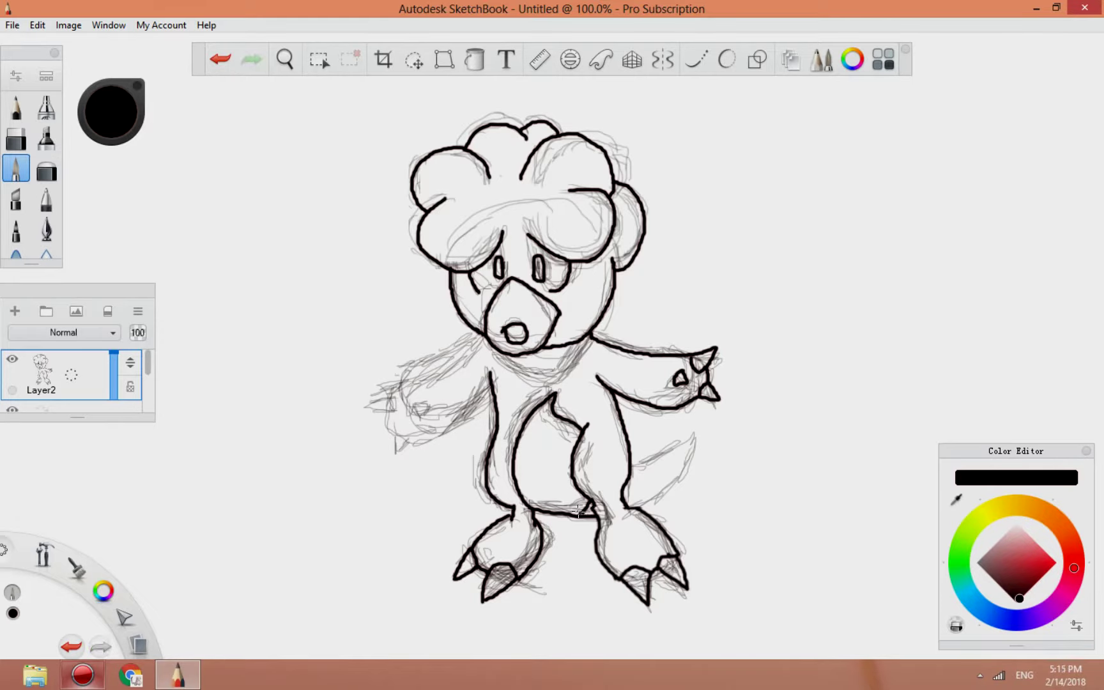
# Ink the pointed tail beside the right leg and the left arm with its claws.
pyautogui.moveTo(628, 442); pyautogui.dragTo(712, 426)
pyautogui.hotkey('ctrl', 'z')
pyautogui.moveTo(629, 455)
pyautogui.mouseDown()
pyautogui.moveTo(760, 439)
pyautogui.moveTo(624, 504)
pyautogui.mouseUp()
pyautogui.moveTo(483, 337); pyautogui.dragTo(432, 372)
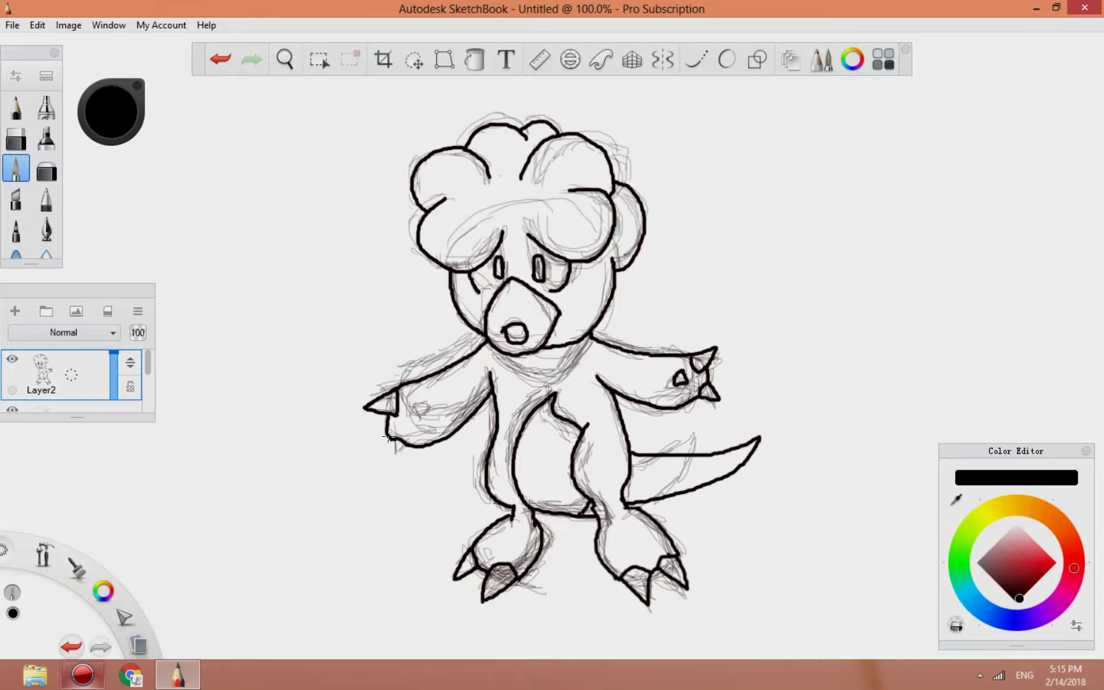
# Erase the belly patch's left edge, redraw it slightly further out, and hide the sketch layer.
pyautogui.click(13, 410)
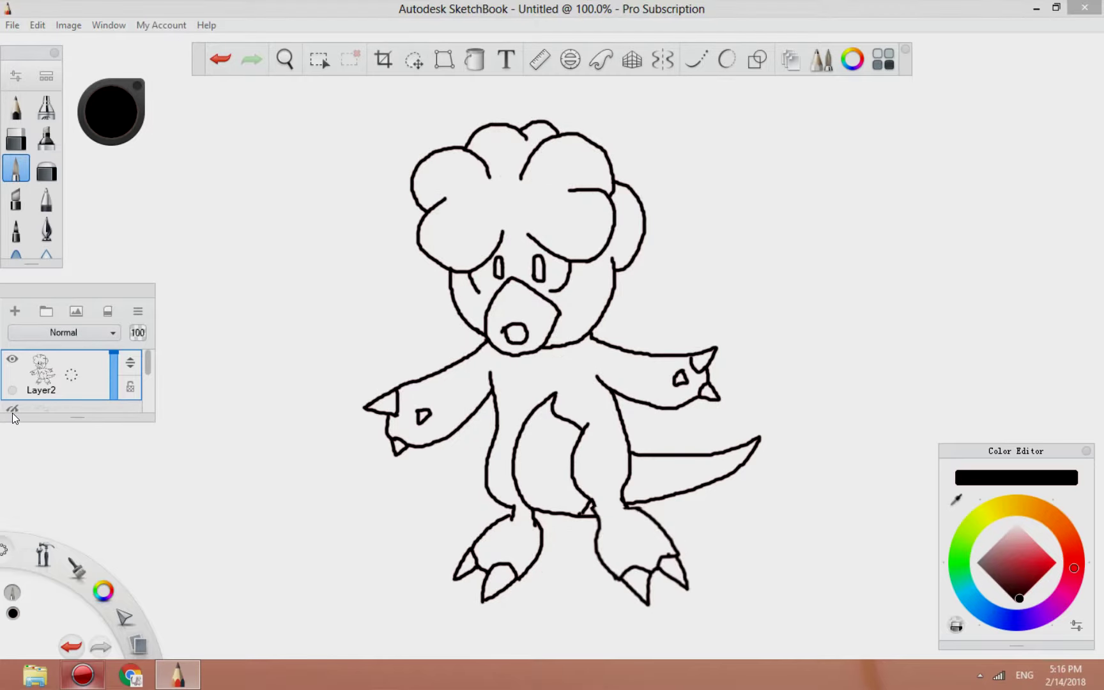
pyautogui.click(12, 410)
pyautogui.click(16, 138)
pyautogui.moveTo(554, 398)
pyautogui.mouseDown()
pyautogui.moveTo(502, 465)
pyautogui.moveTo(551, 399)
pyautogui.mouseUp()
pyautogui.click(19, 171)
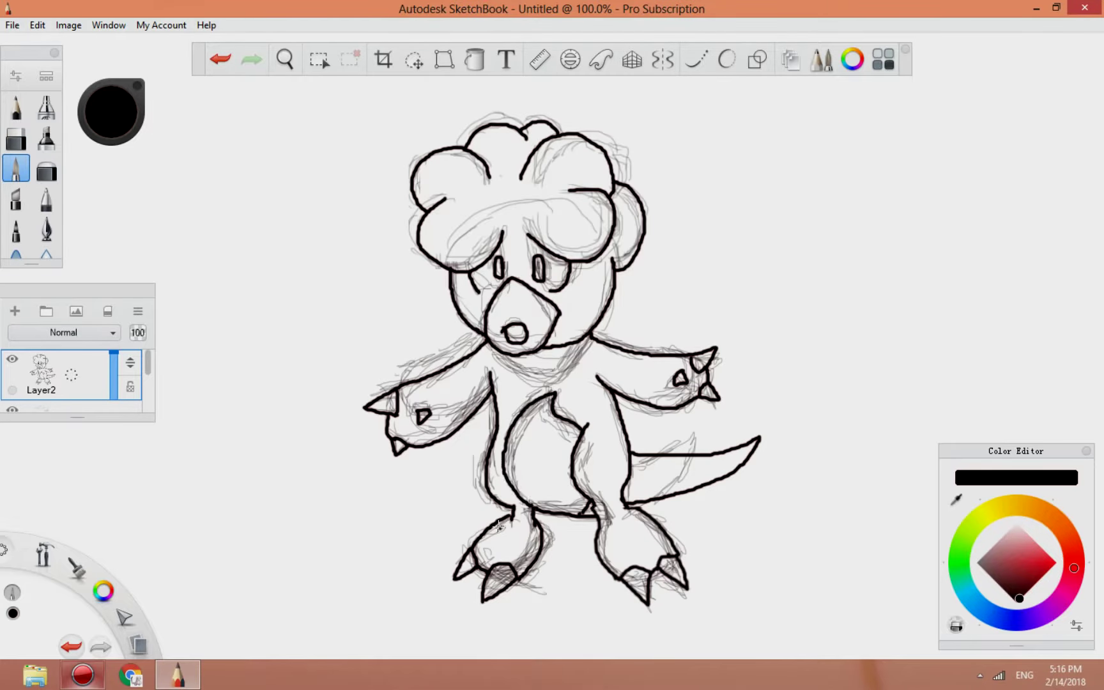
pyautogui.click(12, 409)
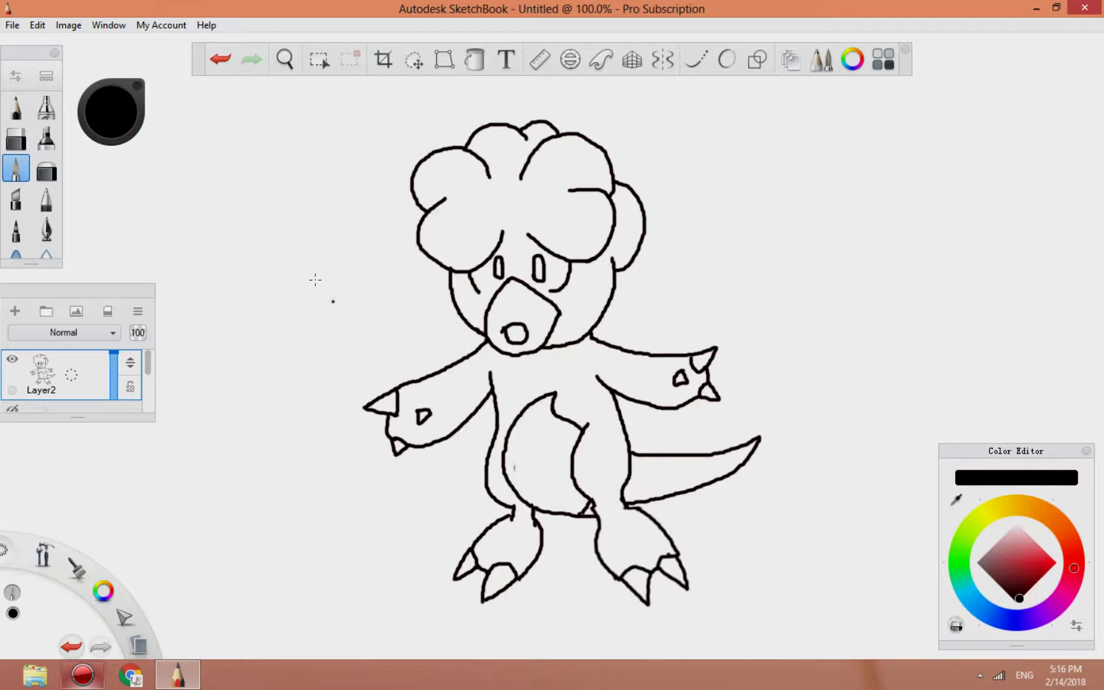
# Try to erase and redraw the overlapping lines where the tail and belly meet the right leg.
pyautogui.click(16, 139)
pyautogui.moveTo(633, 503)
pyautogui.mouseDown()
pyautogui.moveTo(594, 514)
pyautogui.moveTo(588, 496)
pyautogui.moveTo(600, 527)
pyautogui.mouseUp()
pyautogui.click(16, 169)
pyautogui.hotkey('ctrl', 'z')
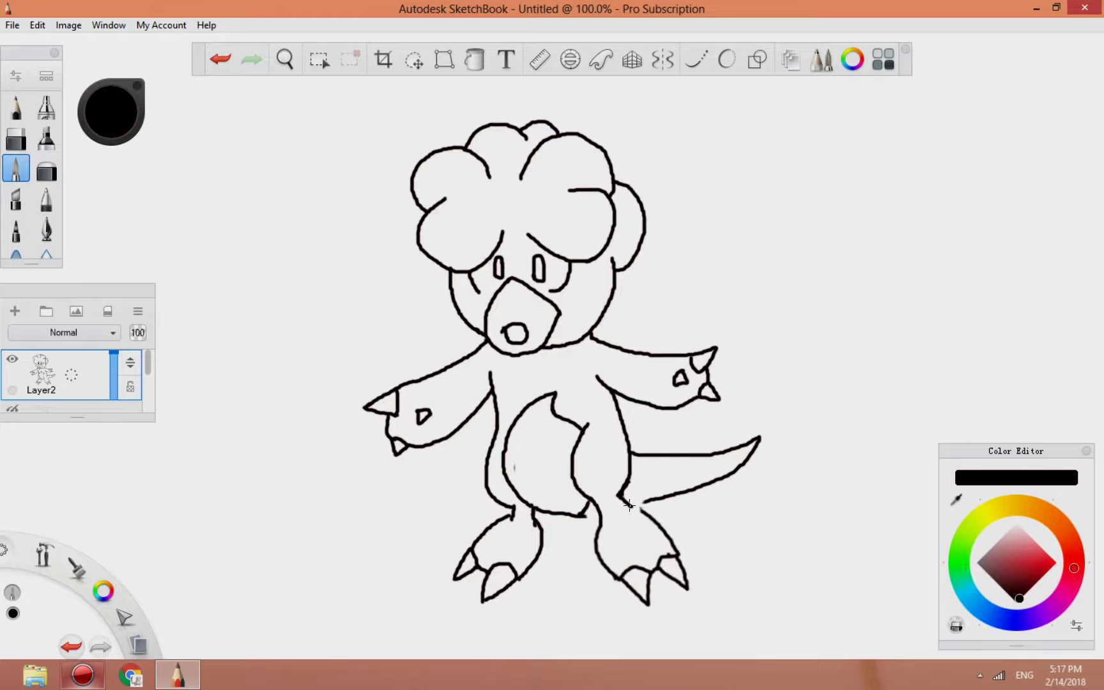
pyautogui.hotkey('ctrl', 'z')
pyautogui.click(16, 139)
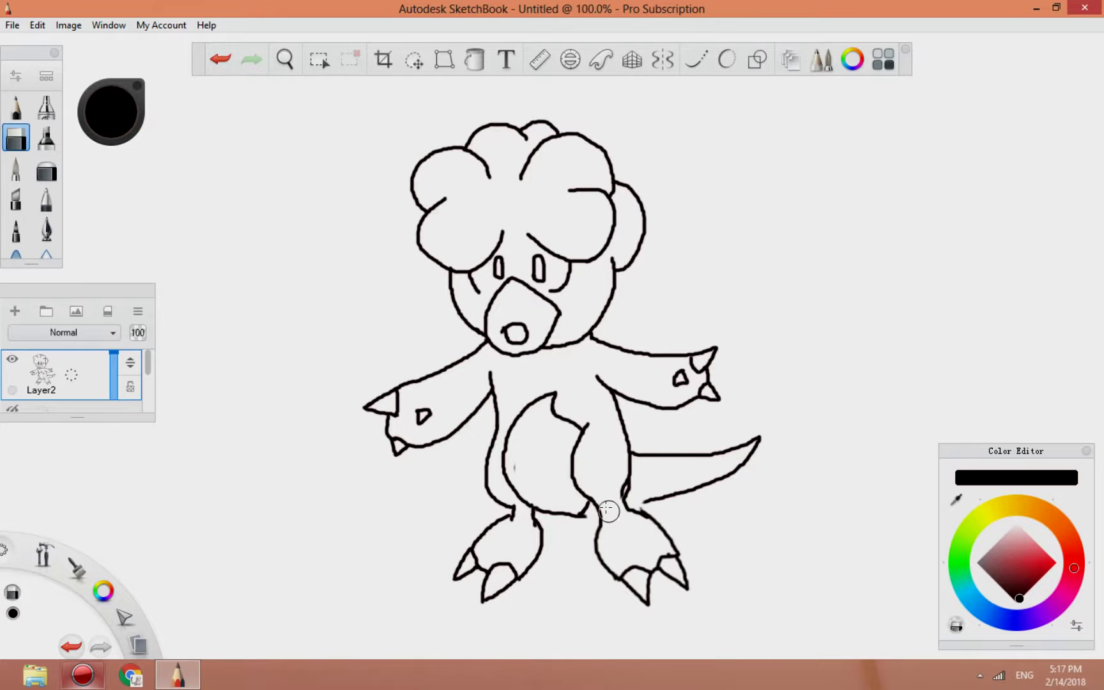
pyautogui.moveTo(643, 483); pyautogui.dragTo(638, 500)
pyautogui.click(16, 169)
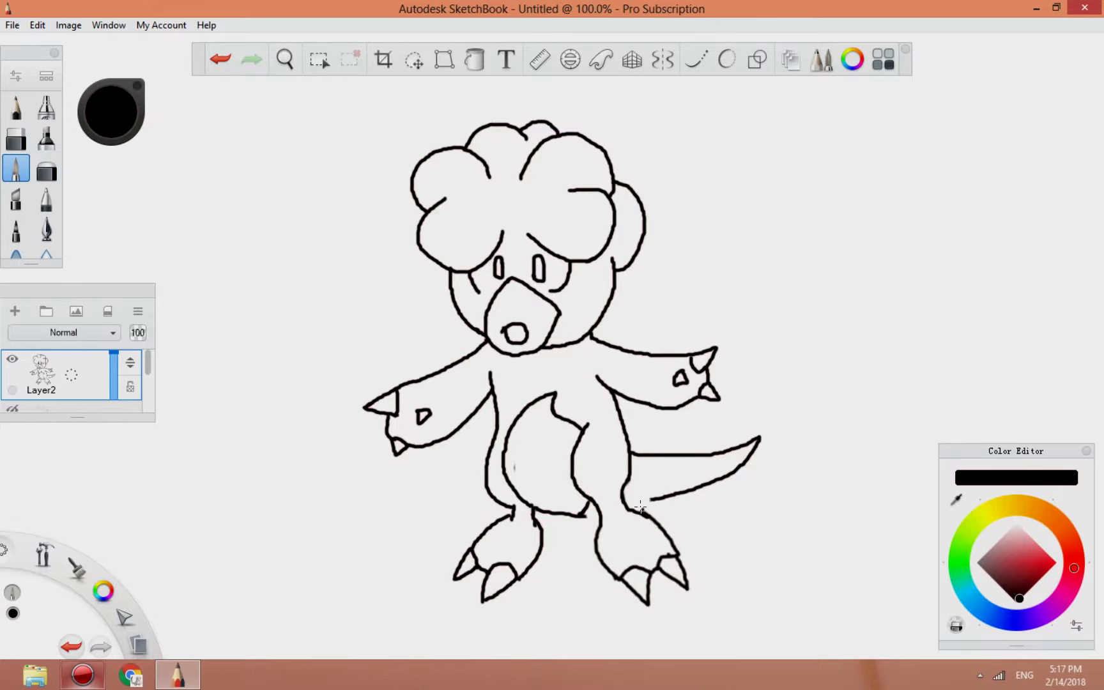
pyautogui.click(221, 61)
# Reduce the Hard Eraser's size to about 13.6 and duplicate Layer2.
pyautogui.press('e')
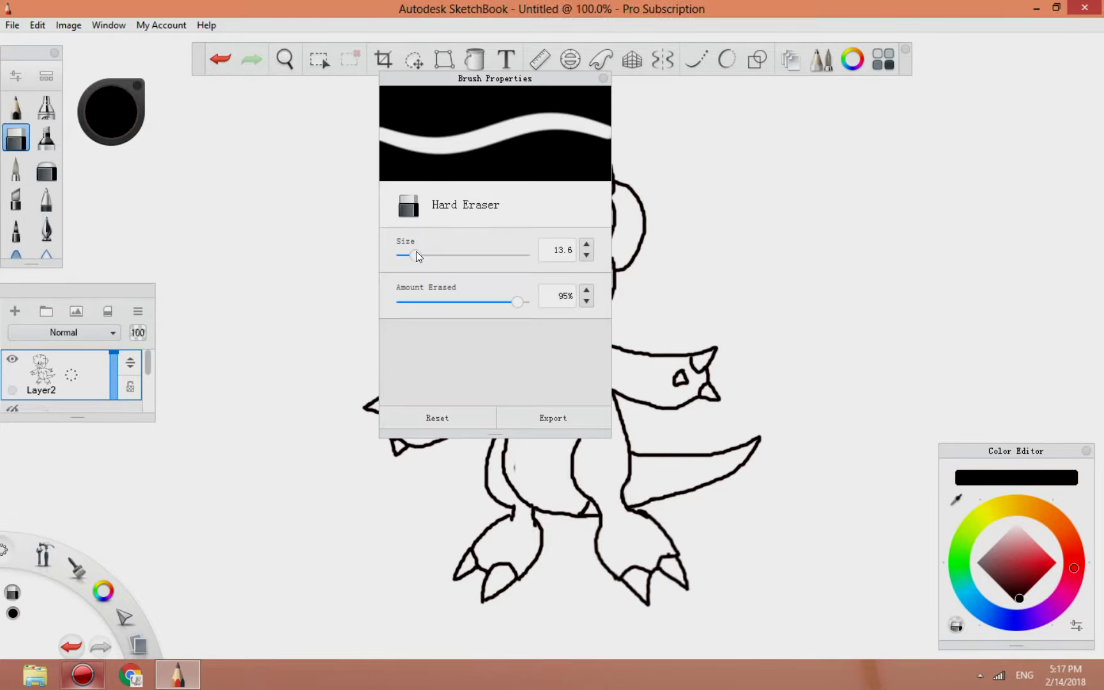
pyautogui.moveTo(71, 376); pyautogui.dragTo(44, 376)
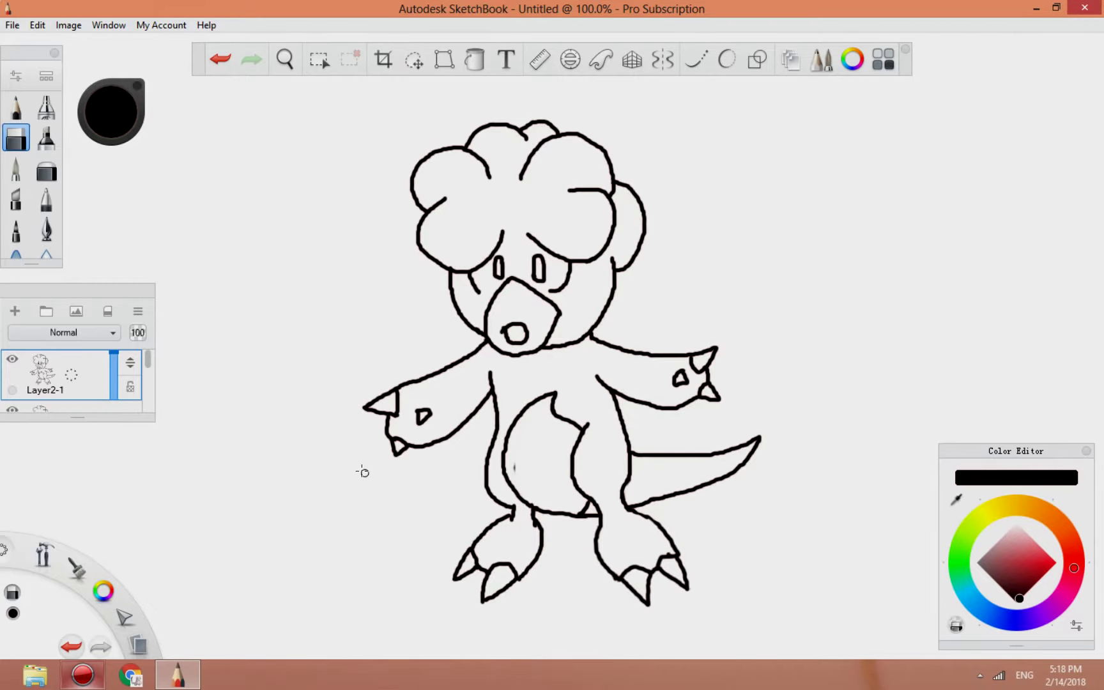
# Make the original Layer2 active in an enlarged layer list and set the paintbrush colour to bright yellow.
pyautogui.click(70, 407)
pyautogui.click(123, 93)
pyautogui.moveTo(95, 418); pyautogui.dragTo(96, 459)
pyautogui.click(16, 169)
pyautogui.click(111, 112)
pyautogui.click(89, 89)
pyautogui.click(130, 119)
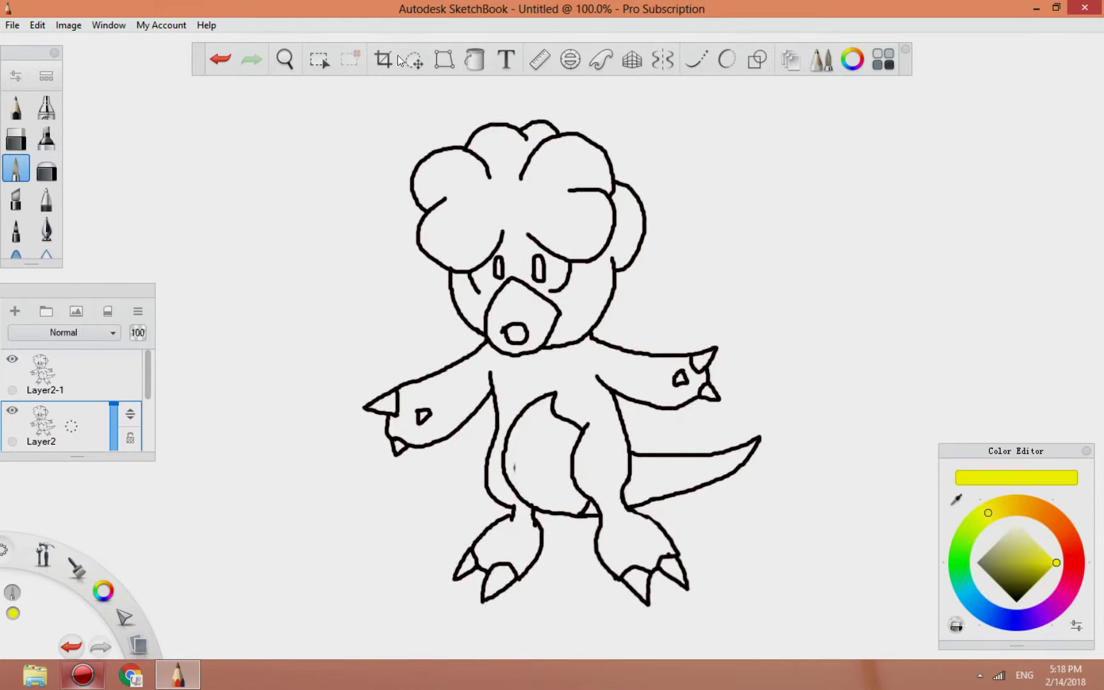
# Flood-fill the snout and the belly patch with a slightly softened bright yellow.
pyautogui.click(474, 60)
pyautogui.click(544, 451)
pyautogui.click(519, 306)
pyautogui.click(111, 112)
pyautogui.click(124, 115)
pyautogui.click(542, 447)
pyautogui.click(123, 114)
pyautogui.click(526, 442)
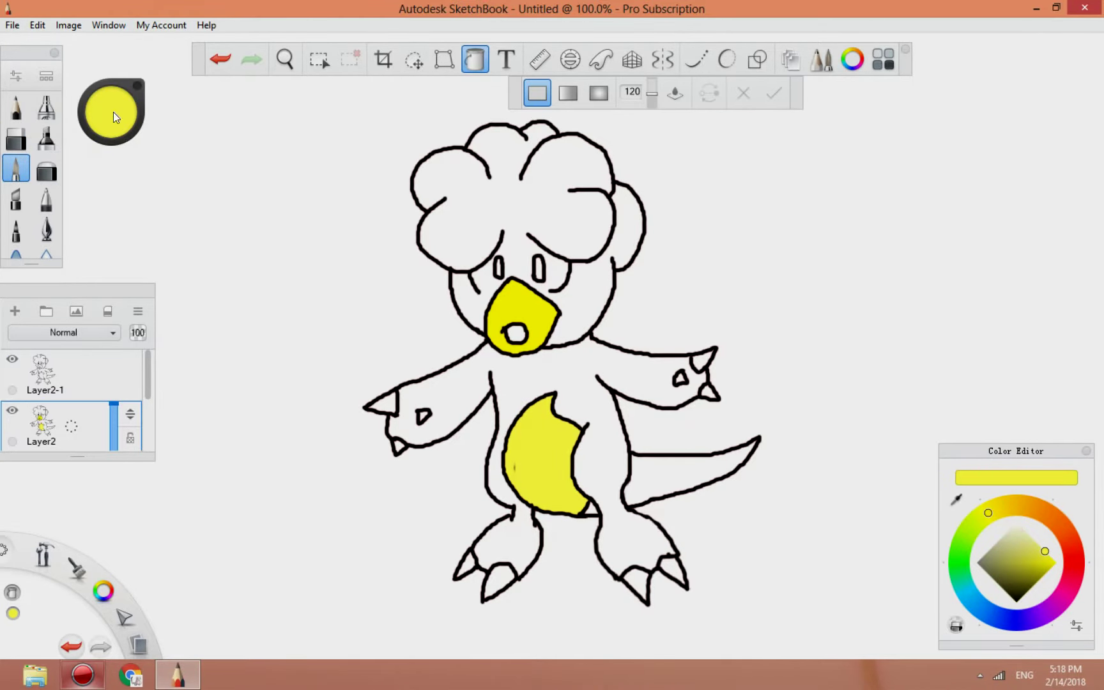
pyautogui.click(114, 114)
pyautogui.click(126, 113)
pyautogui.click(535, 441)
pyautogui.click(528, 314)
# Try filling the hair and face with bright red.
pyautogui.click(114, 113)
pyautogui.moveTo(129, 96); pyautogui.dragTo(150, 122)
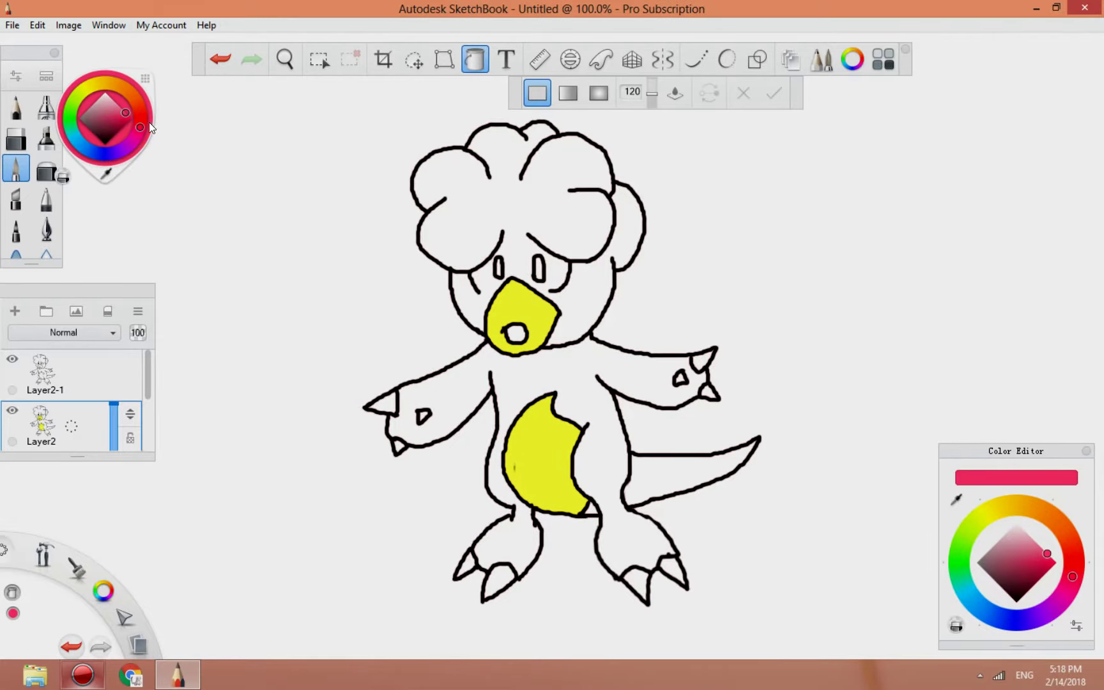
pyautogui.click(461, 217)
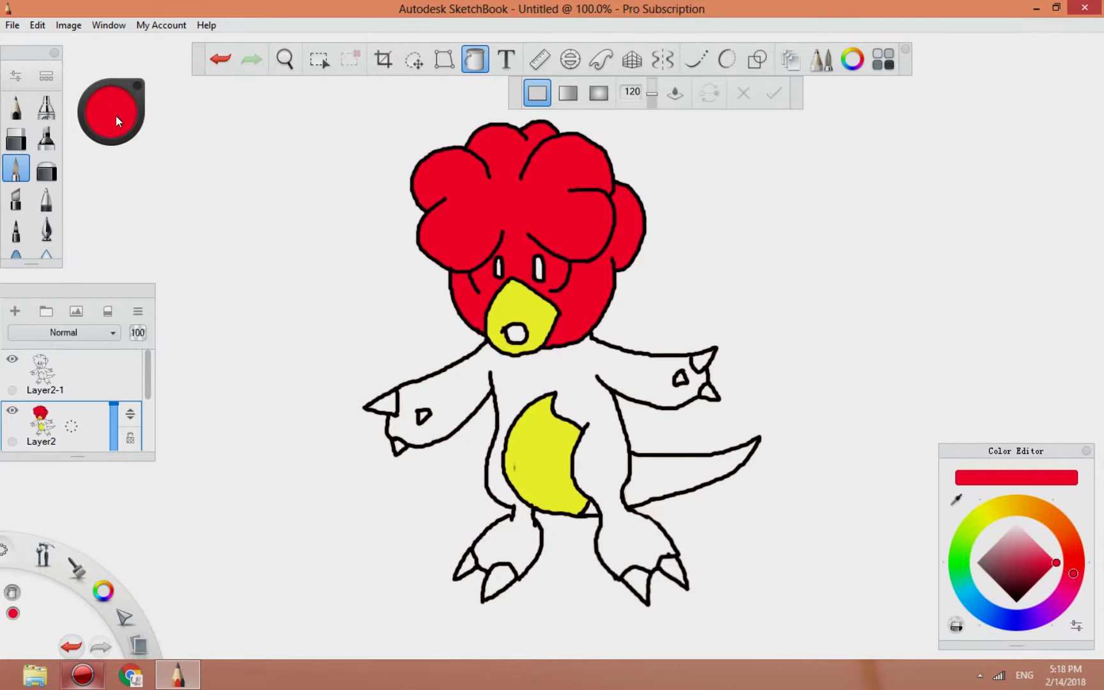
pyautogui.click(120, 111)
pyautogui.click(138, 130)
pyautogui.click(587, 315)
# Flood-fill the hair, face, body, limbs and tail with deep pink, leaving the claws white.
pyautogui.click(118, 114)
pyautogui.click(126, 114)
pyautogui.click(506, 212)
pyautogui.click(586, 370)
pyautogui.click(674, 471)
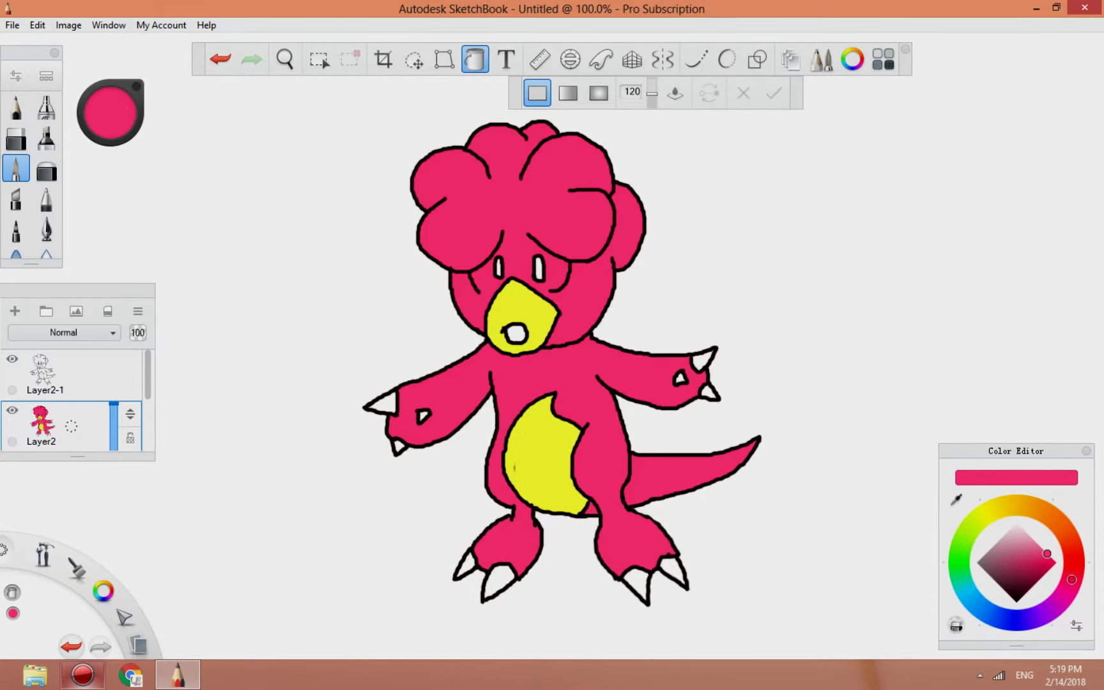
# Set the fill colour to black, try filling the snout area, and undo the fill.
pyautogui.click(111, 117)
pyautogui.click(110, 152)
pyautogui.click(514, 348)
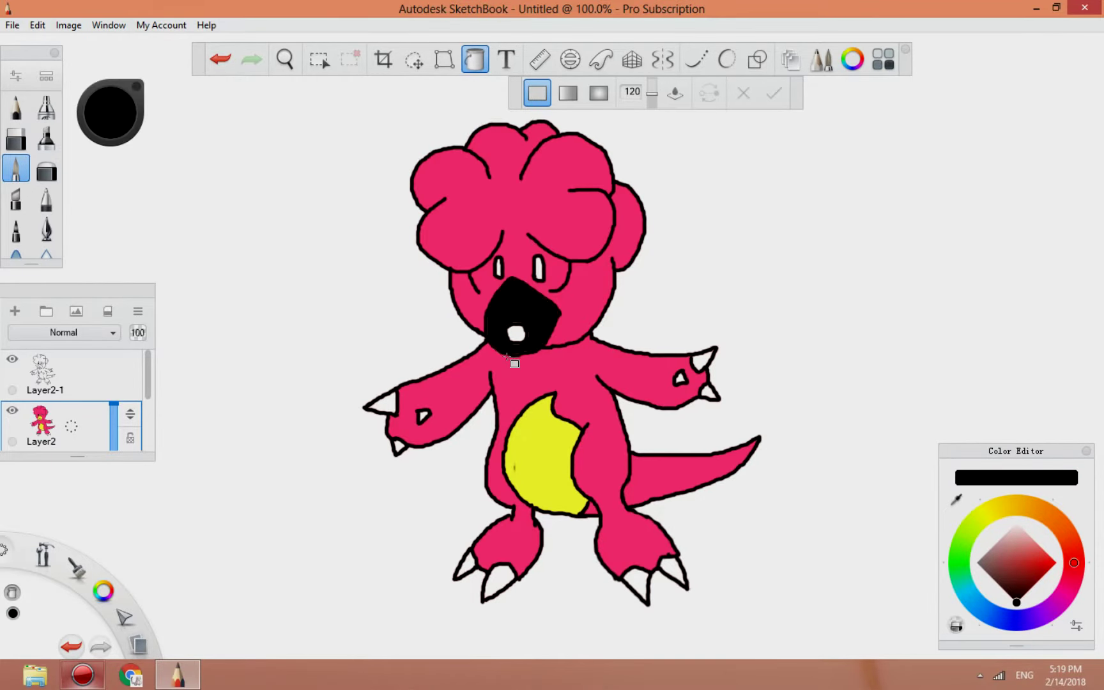
pyautogui.click(224, 62)
# Draw a black curved collar line below the chin on Layer2-1, redoing the stroke until its shape fits.
pyautogui.click(474, 60)
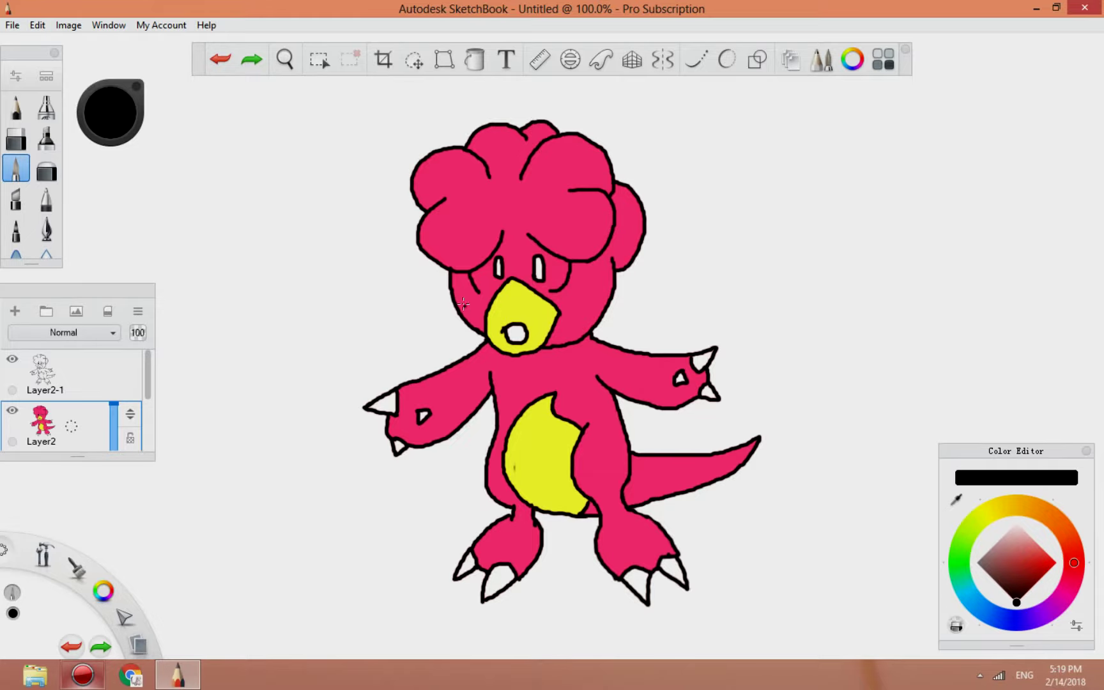
pyautogui.moveTo(539, 370); pyautogui.dragTo(575, 346)
pyautogui.click(224, 64)
pyautogui.hotkey('ctrl', 'z')
pyautogui.hotkey('ctrl', 'y')
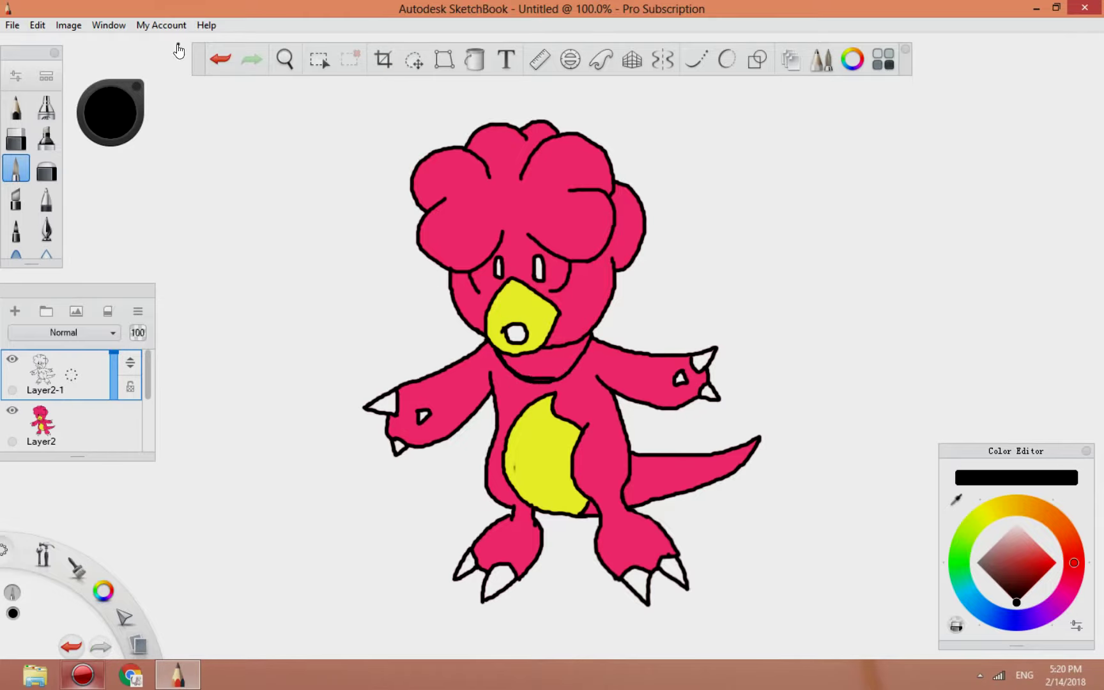
pyautogui.hotkey('ctrl', 'z')
pyautogui.moveTo(560, 376); pyautogui.dragTo(587, 351)
# Make Layer2 active and flood-fill the collar area below the chin with black.
pyautogui.moveTo(51, 390); pyautogui.dragTo(68, 307)
pyautogui.moveTo(148, 369); pyautogui.dragTo(148, 401)
pyautogui.click(70, 397)
pyautogui.click(105, 142)
pyautogui.click(475, 59)
pyautogui.click(551, 364)
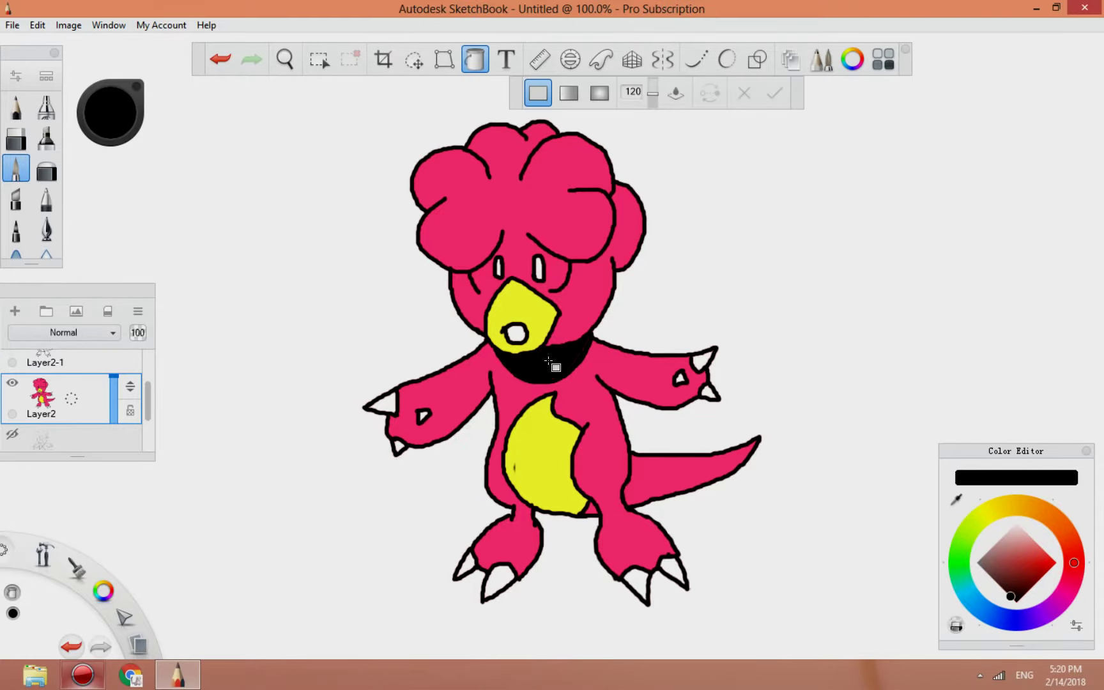
# Paint the areas around both pupils white on Layer2-1, using the paintbrush at an adjusted size.
pyautogui.click(91, 368)
pyautogui.click(105, 94)
pyautogui.click(16, 169)
pyautogui.moveTo(473, 274); pyautogui.dragTo(480, 290)
pyautogui.doubleClick(15, 169)
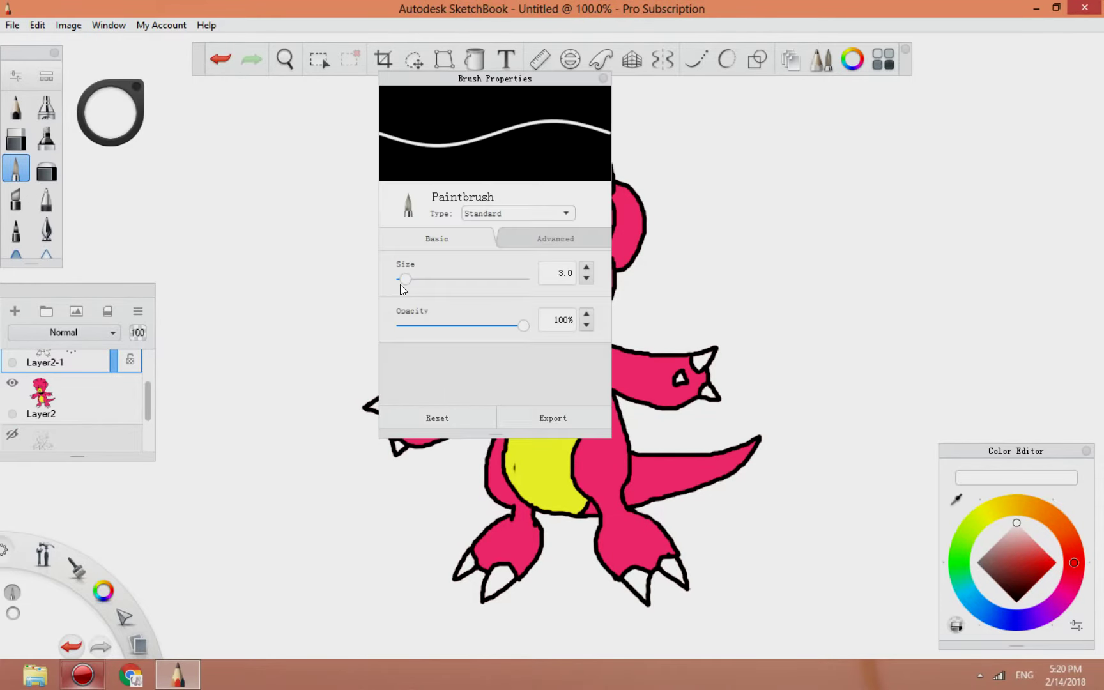
pyautogui.moveTo(403, 281)
pyautogui.mouseDown()
pyautogui.moveTo(504, 255)
pyautogui.moveTo(556, 291)
pyautogui.moveTo(536, 249)
pyautogui.moveTo(556, 281)
pyautogui.mouseUp()
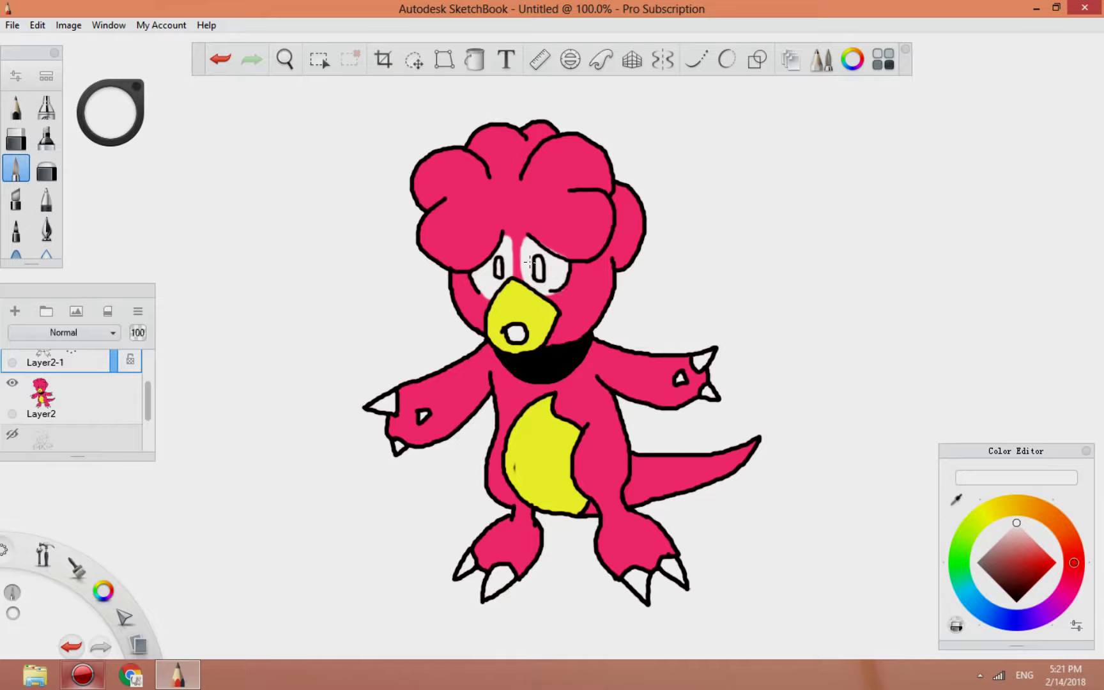
pyautogui.click(103, 128)
pyautogui.press('e')
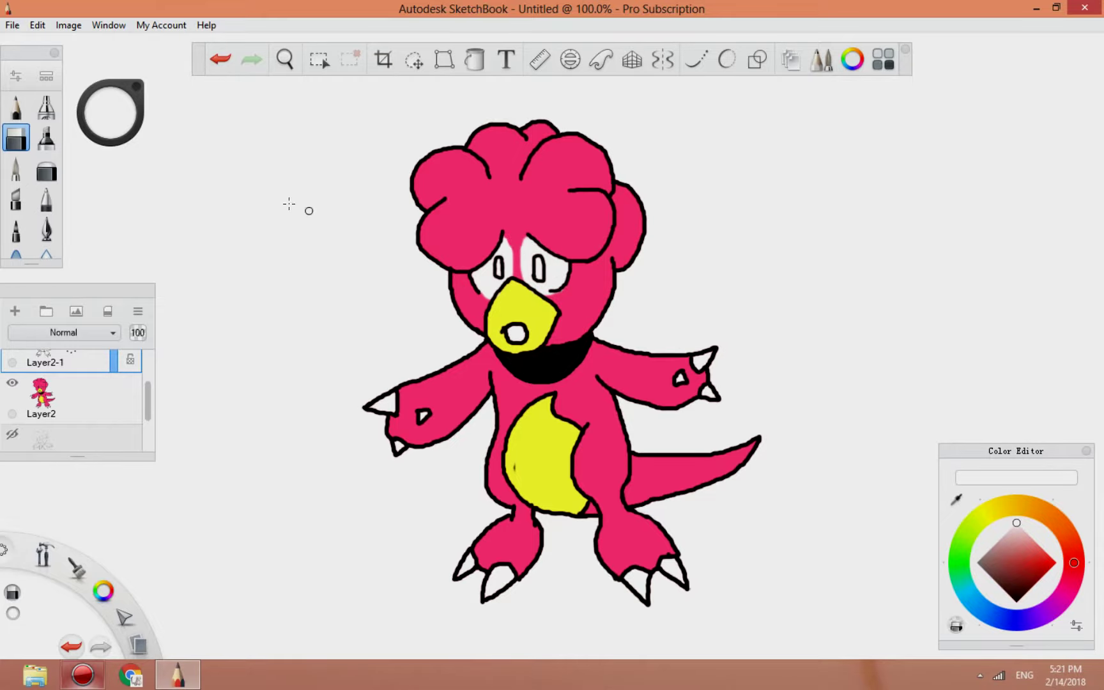
# Make Layer2 active and start filling the left pupil with very dark navy.
pyautogui.click(110, 121)
pyautogui.click(67, 400)
pyautogui.click(107, 142)
pyautogui.click(110, 157)
pyautogui.click(110, 137)
pyautogui.click(475, 60)
pyautogui.click(498, 269)
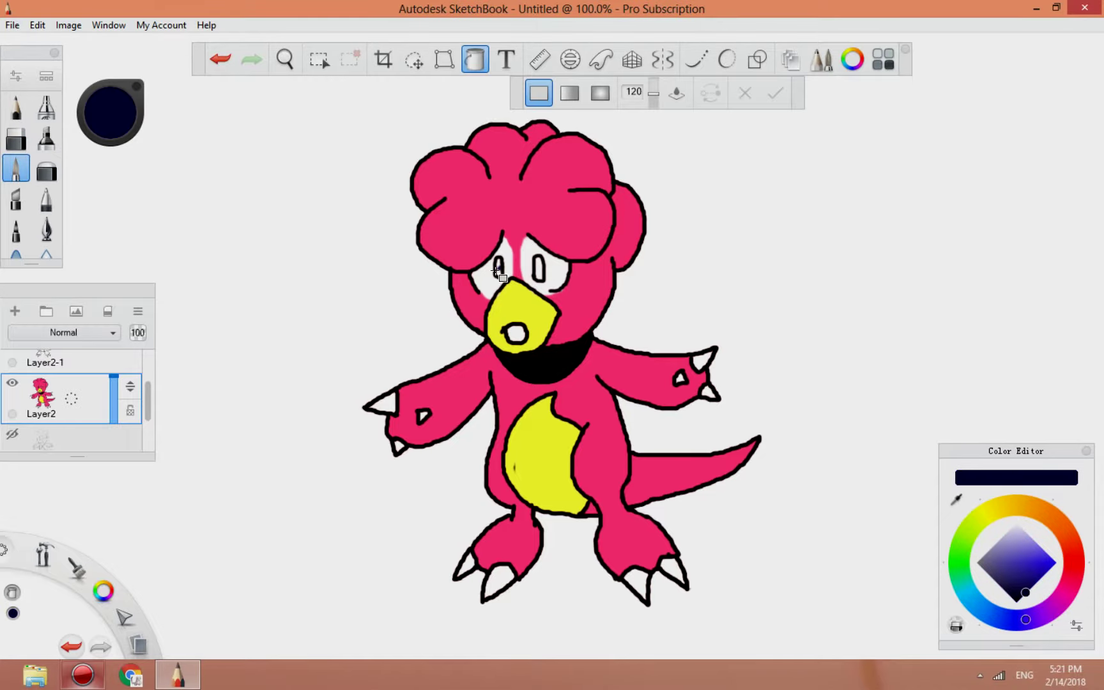
pyautogui.hotkey('ctrl', 'd')
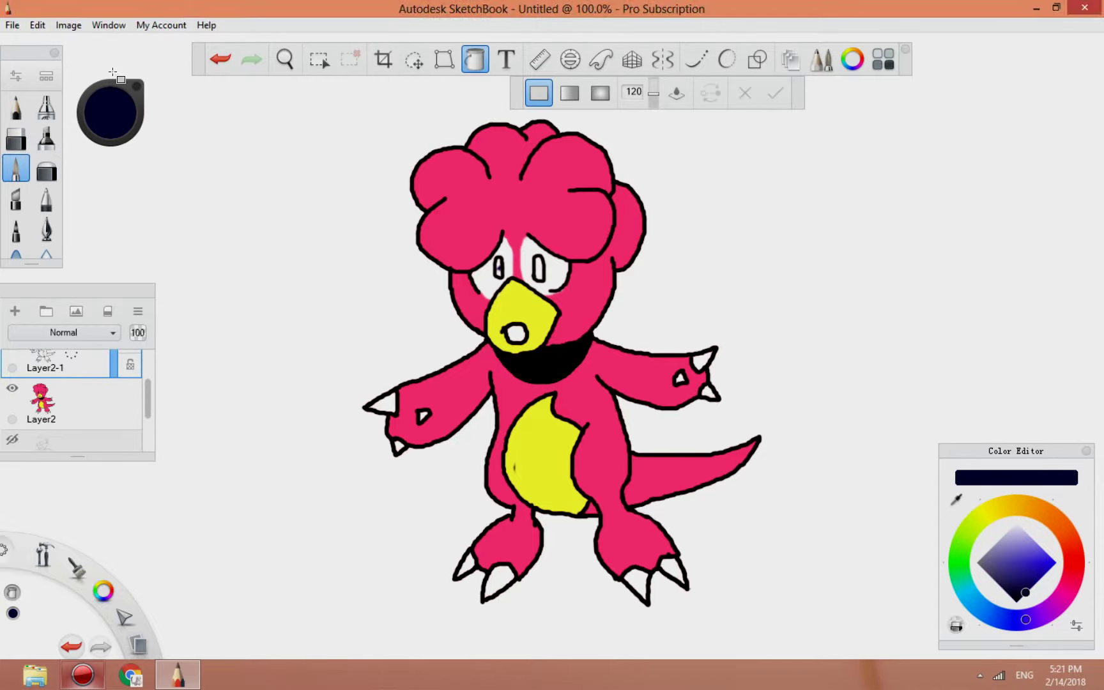
# Finish filling both pupils with very dark navy.
pyautogui.press('e')
pyautogui.click(51, 440)
pyautogui.moveTo(148, 374); pyautogui.dragTo(149, 402)
pyautogui.click(474, 59)
pyautogui.click(539, 268)
# Paint white over the pupils and rework the right one with the paintbrush in dark navy.
pyautogui.click(109, 128)
pyautogui.click(109, 101)
pyautogui.click(16, 168)
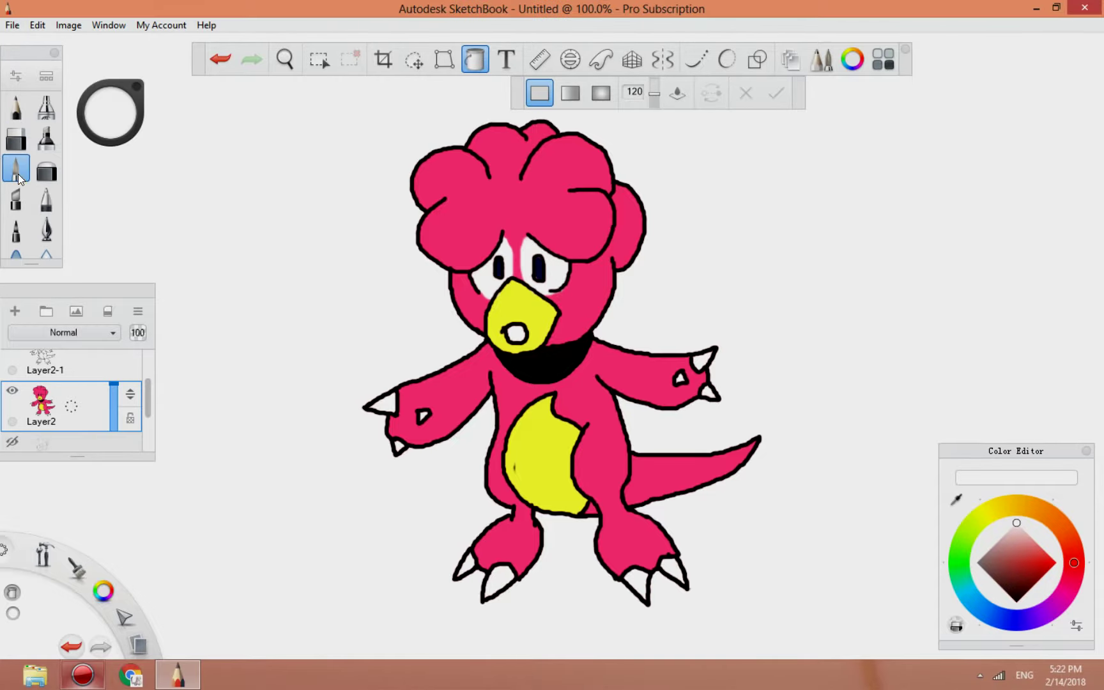
pyautogui.click(110, 122)
pyautogui.click(105, 178)
pyautogui.click(540, 276)
pyautogui.click(51, 363)
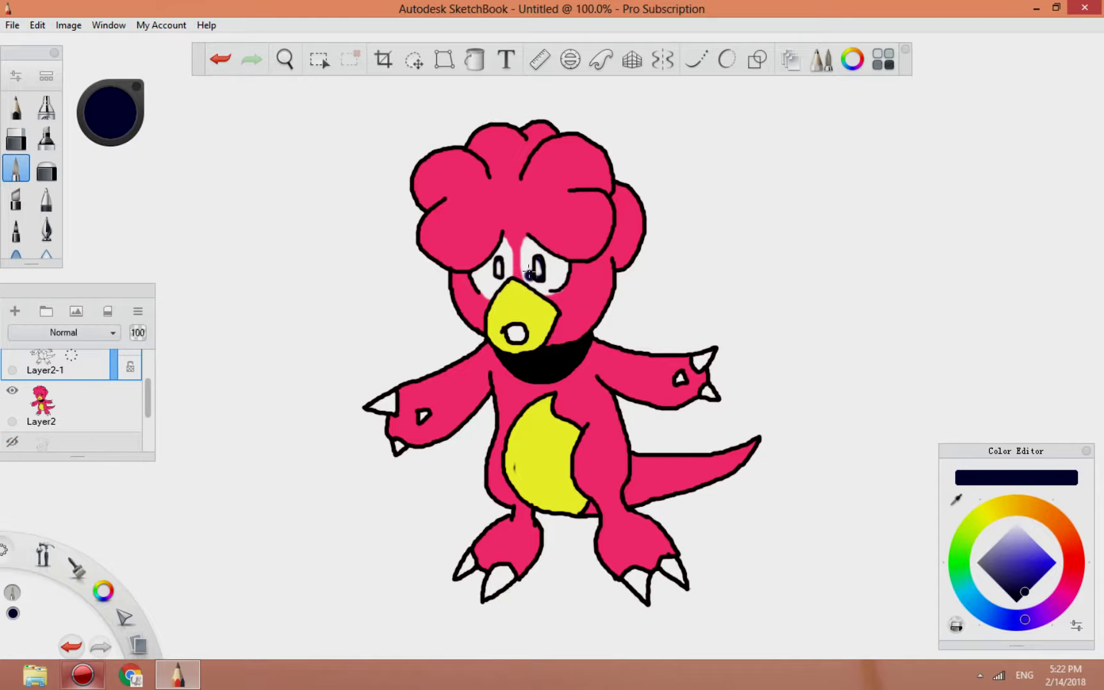
# Repaint both pupils in dark navy on Layer2 with a resized paintbrush and eraser, leaving small white highlights.
pyautogui.click(51, 406)
pyautogui.doubleClick(16, 168)
pyautogui.moveTo(412, 280); pyautogui.dragTo(405, 279)
pyautogui.click(16, 138)
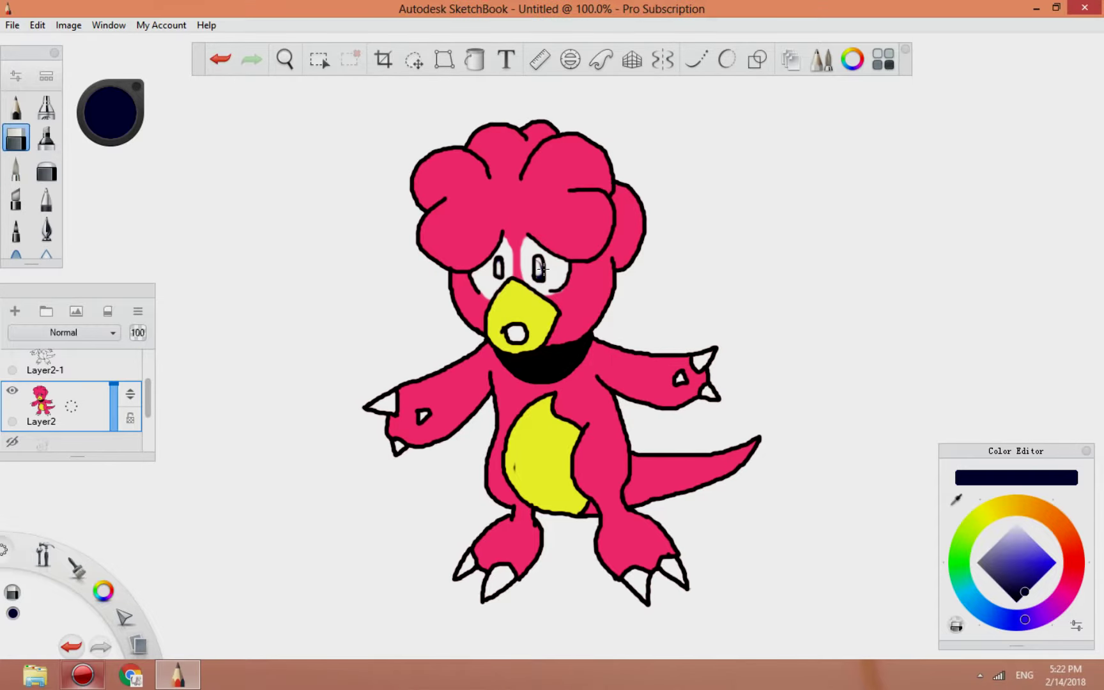
pyautogui.click(54, 365)
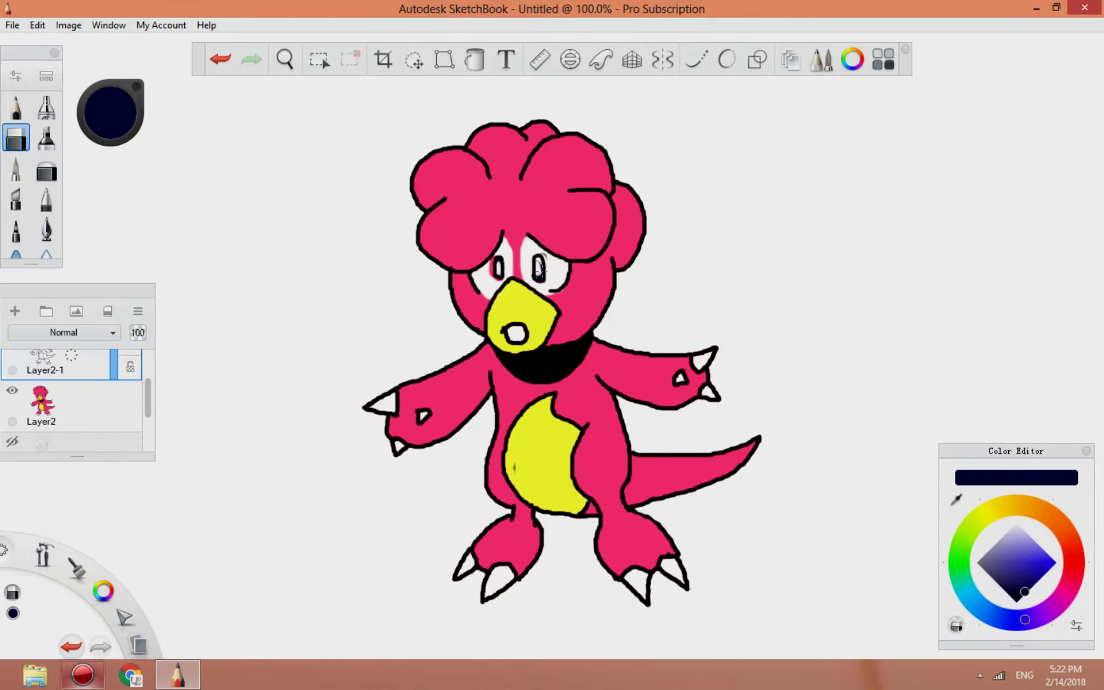
pyautogui.click(56, 406)
pyautogui.click(16, 168)
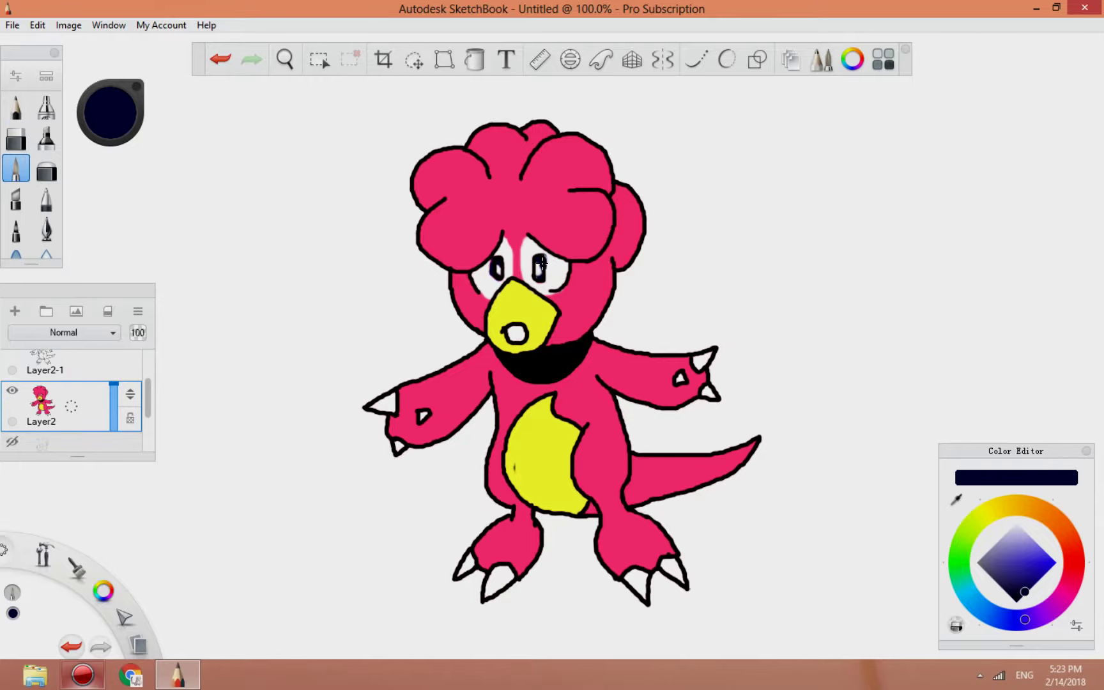
# Keep Layer2 active for colouring and switch to the airbrush.
pyautogui.moveTo(106, 116)
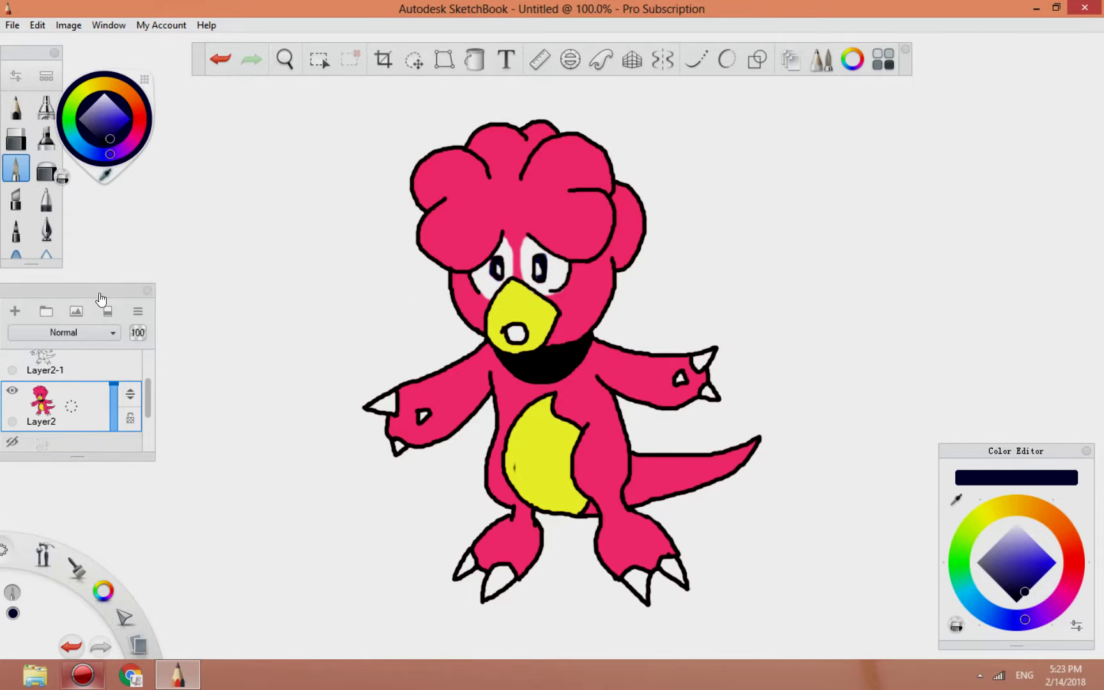
pyautogui.click(82, 87)
pyautogui.click(125, 113)
pyautogui.click(78, 166)
pyautogui.moveTo(147, 395)
pyautogui.mouseDown()
pyautogui.moveTo(149, 359)
pyautogui.moveTo(148, 393)
pyautogui.mouseUp()
pyautogui.click(59, 374)
pyautogui.click(56, 422)
pyautogui.click(46, 108)
# Airbrush dark olive-yellow shading along the right sides of the snout and the belly patch.
pyautogui.moveTo(110, 117)
pyautogui.click(105, 176)
pyautogui.click(119, 131)
pyautogui.moveTo(538, 310)
pyautogui.mouseDown()
pyautogui.moveTo(512, 292)
pyautogui.moveTo(548, 312)
pyautogui.mouseUp()
pyautogui.moveTo(549, 413)
pyautogui.mouseDown()
pyautogui.moveTo(564, 432)
pyautogui.moveTo(573, 510)
pyautogui.mouseUp()
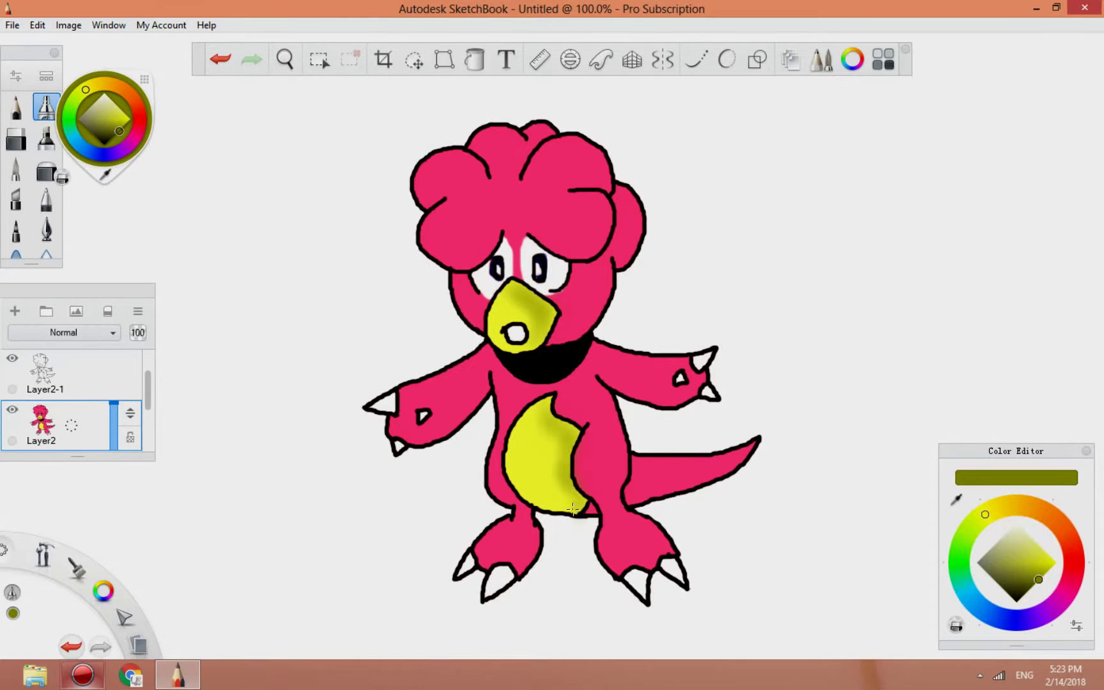
pyautogui.moveTo(537, 404); pyautogui.dragTo(575, 481)
# Sample the hair's pink, darken it to deep red, and flood-fill the mouth with it.
pyautogui.click(105, 174)
pyautogui.click(447, 239)
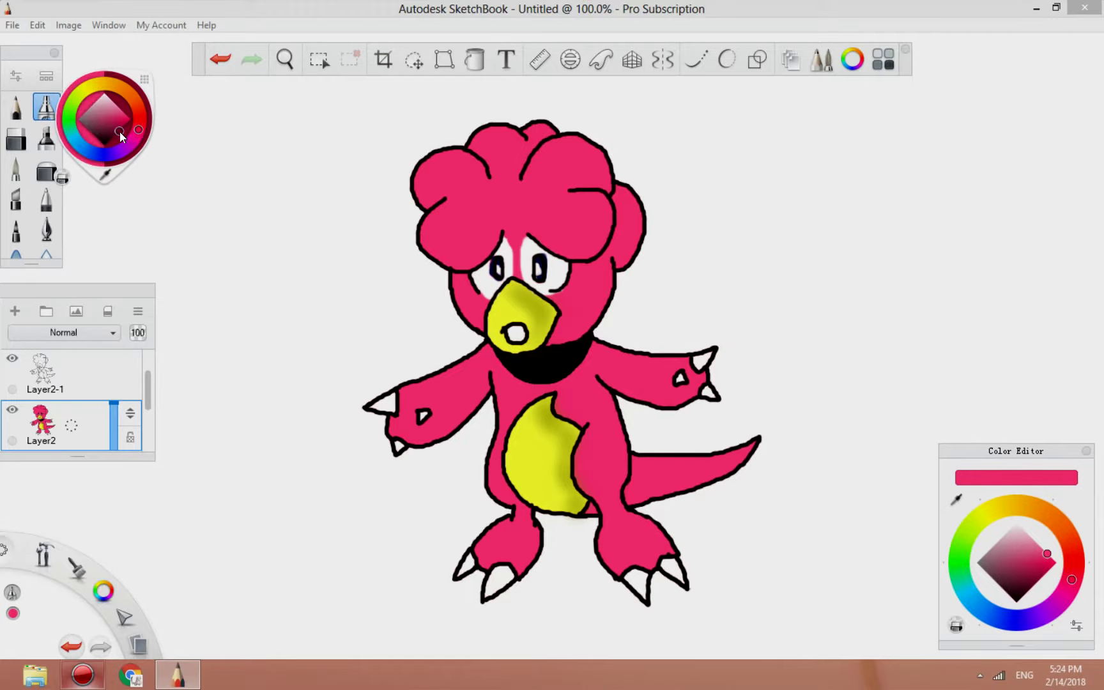
pyautogui.click(122, 129)
pyautogui.click(475, 59)
pyautogui.click(516, 334)
# Airbrush dark red shading onto the right side of the hair, both arms, the legs and the tail.
pyautogui.click(118, 133)
pyautogui.click(46, 107)
pyautogui.moveTo(587, 200)
pyautogui.mouseDown()
pyautogui.moveTo(603, 222)
pyautogui.moveTo(568, 148)
pyautogui.moveTo(626, 256)
pyautogui.moveTo(567, 329)
pyautogui.moveTo(694, 387)
pyautogui.mouseUp()
pyautogui.moveTo(597, 380)
pyautogui.mouseDown()
pyautogui.moveTo(661, 540)
pyautogui.moveTo(643, 550)
pyautogui.mouseUp()
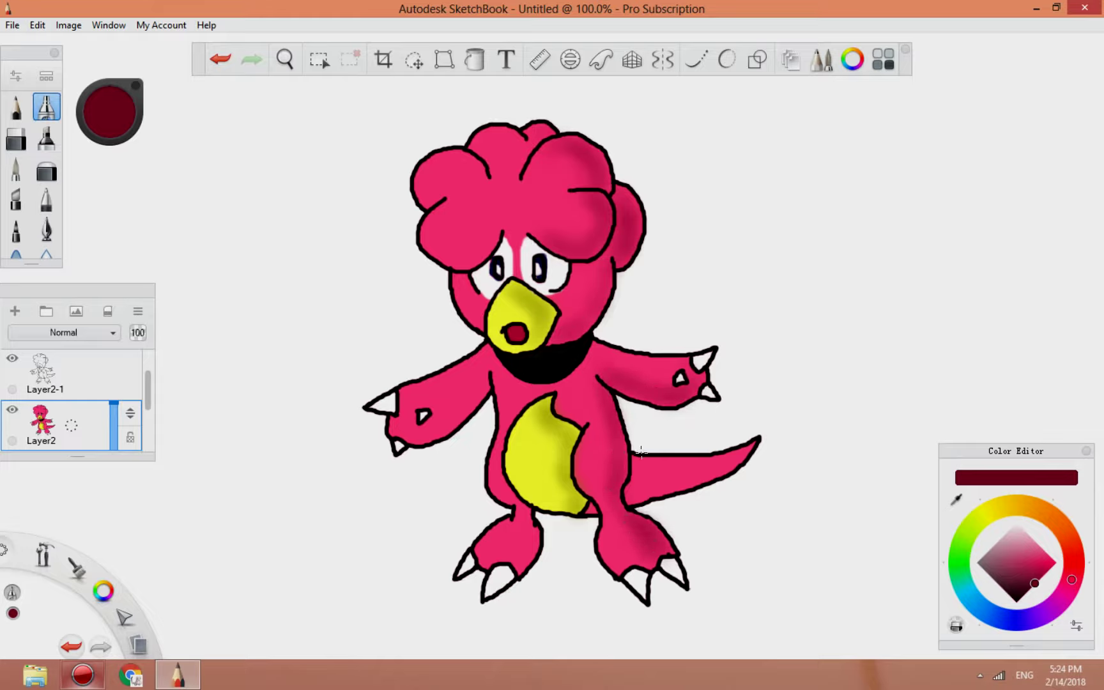
pyautogui.moveTo(641, 452)
pyautogui.mouseDown()
pyautogui.moveTo(604, 378)
pyautogui.moveTo(620, 473)
pyautogui.moveTo(632, 458)
pyautogui.moveTo(669, 486)
pyautogui.moveTo(621, 498)
pyautogui.moveTo(757, 444)
pyautogui.moveTo(618, 420)
pyautogui.moveTo(593, 389)
pyautogui.moveTo(589, 341)
pyautogui.mouseUp()
pyautogui.moveTo(532, 515); pyautogui.dragTo(527, 570)
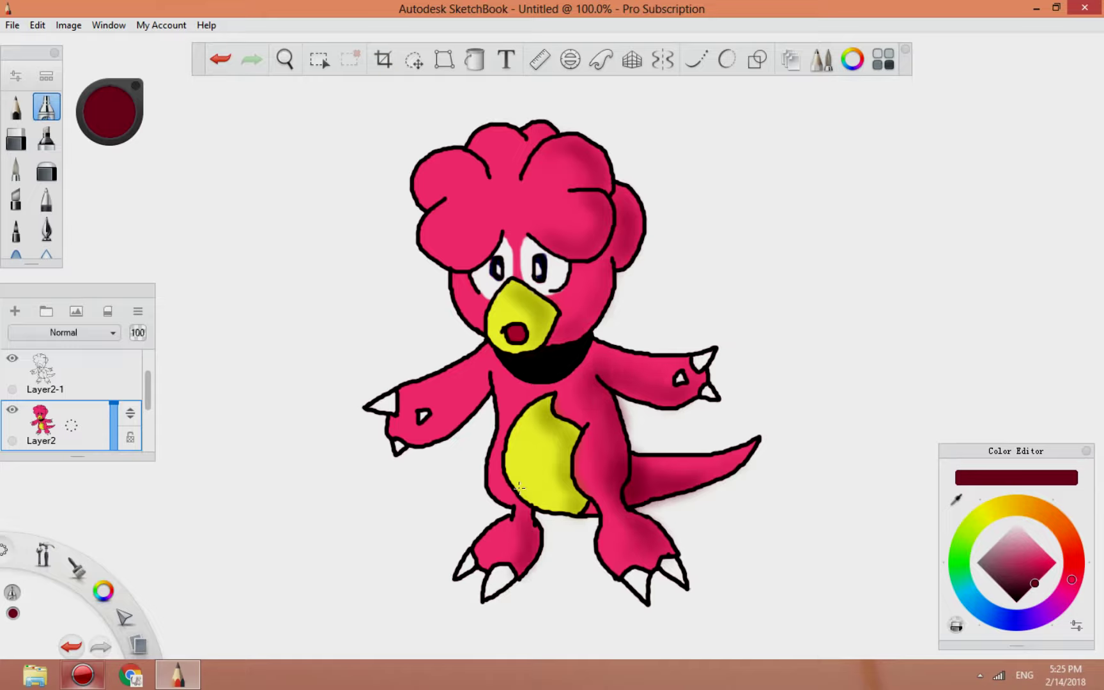
pyautogui.moveTo(480, 390); pyautogui.dragTo(431, 435)
# Lighten the airbrush colour to crimson and blend softer shading over the right leg, left foot and right hair puffs.
pyautogui.click(117, 124)
pyautogui.click(125, 124)
pyautogui.moveTo(594, 442); pyautogui.dragTo(623, 535)
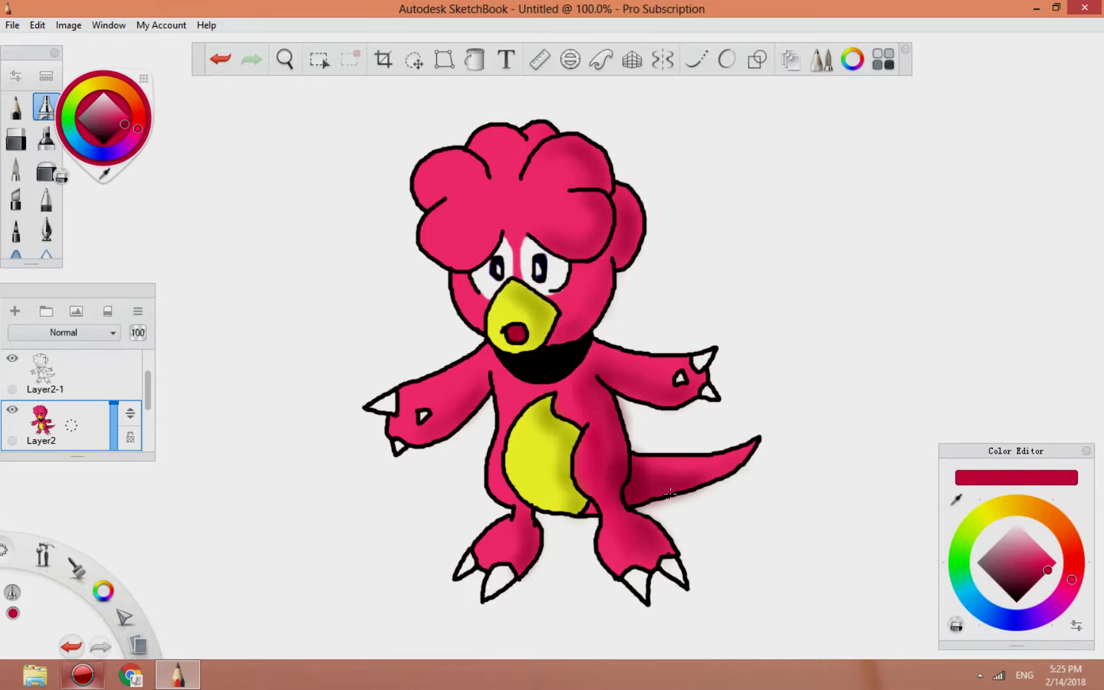
pyautogui.moveTo(514, 517); pyautogui.dragTo(510, 549)
pyautogui.moveTo(585, 200)
pyautogui.mouseDown()
pyautogui.moveTo(559, 237)
pyautogui.moveTo(599, 258)
pyautogui.moveTo(497, 202)
pyautogui.moveTo(571, 203)
pyautogui.moveTo(547, 223)
pyautogui.mouseUp()
pyautogui.click(130, 119)
pyautogui.moveTo(568, 172)
pyautogui.mouseDown()
pyautogui.moveTo(534, 138)
pyautogui.moveTo(606, 206)
pyautogui.moveTo(558, 171)
pyautogui.mouseUp()
# Sample the collar's black, lighten it slightly, and airbrush grey shading onto the left hand's claws and the larger foot claws.
pyautogui.keyDown('alt'); pyautogui.click(491, 198); pyautogui.keyUp('alt')
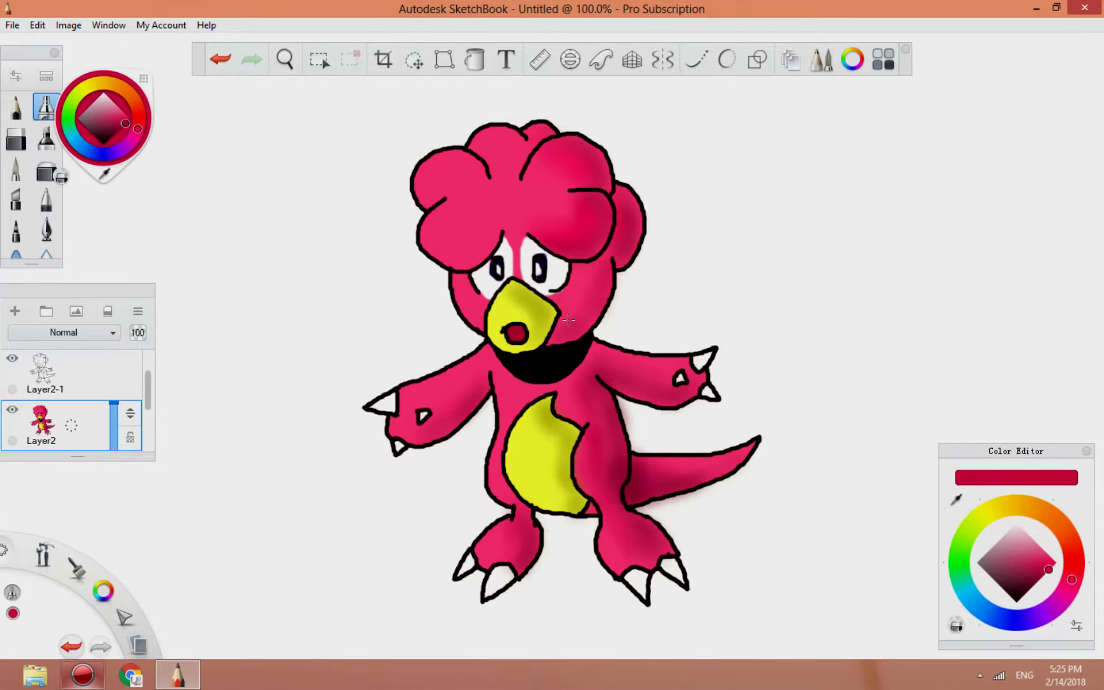
pyautogui.keyDown('alt'); pyautogui.click(532, 299); pyautogui.keyUp('alt')
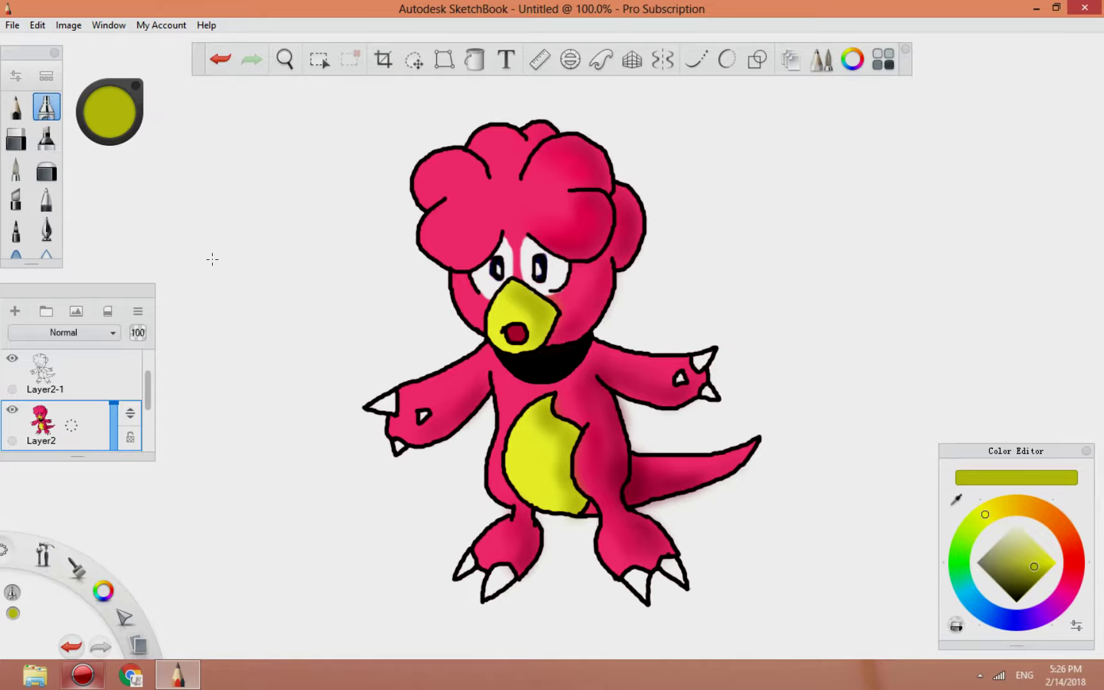
pyautogui.keyDown('alt'); pyautogui.click(578, 348); pyautogui.keyUp('alt')
pyautogui.keyDown('alt'); pyautogui.click(554, 369); pyautogui.keyUp('alt')
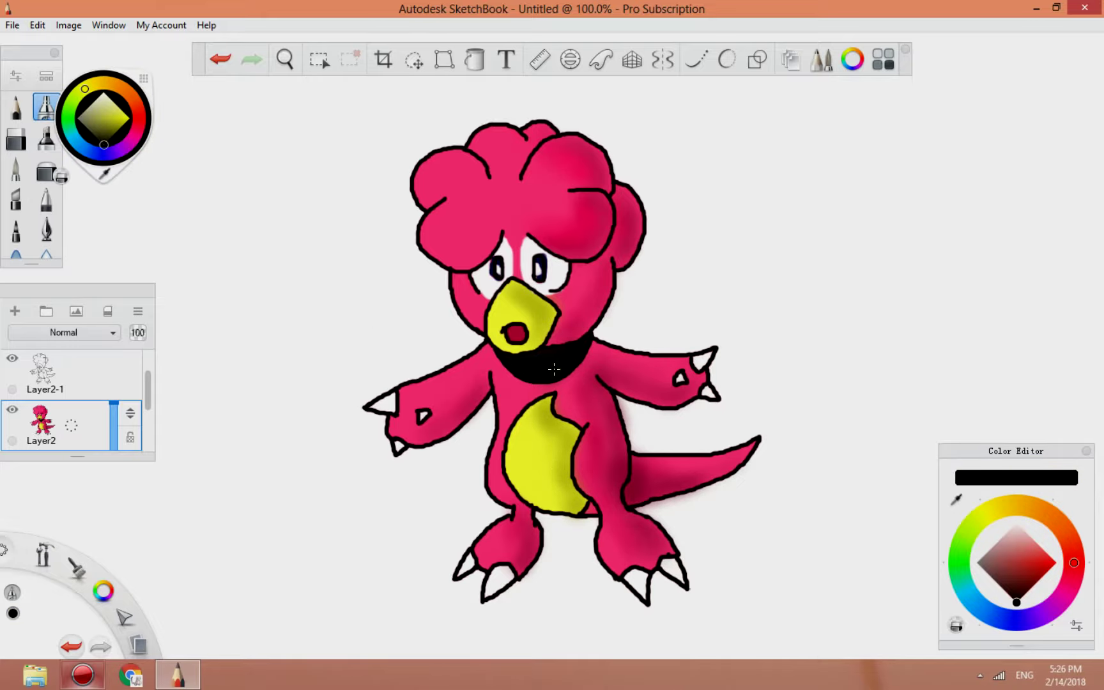
pyautogui.click(93, 140)
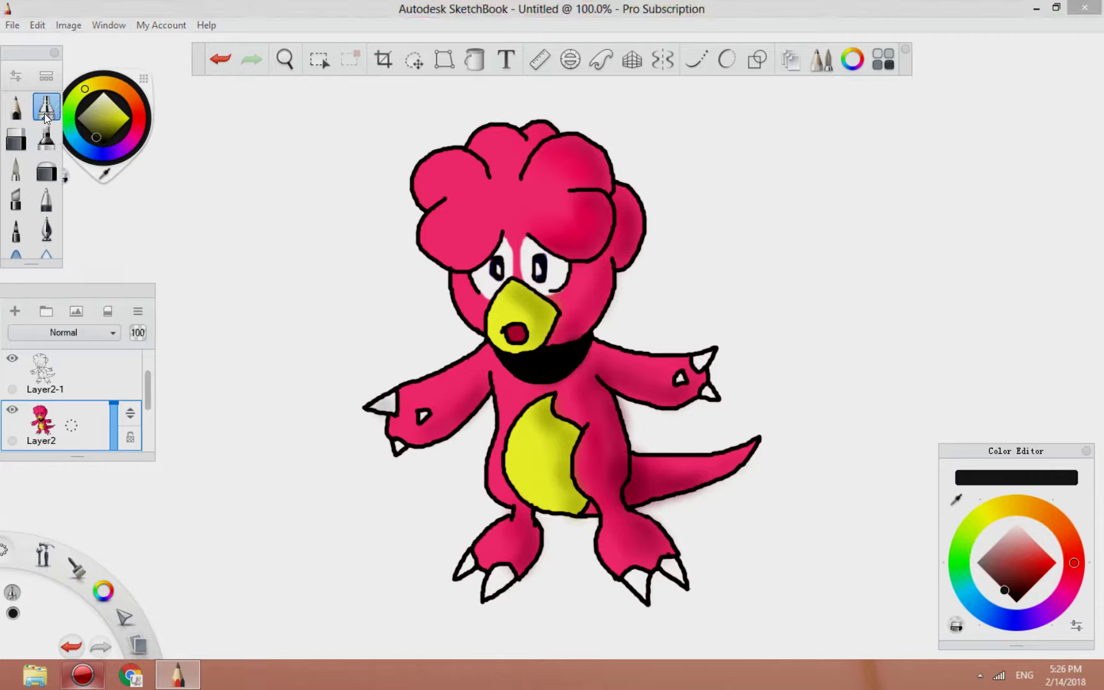
pyautogui.doubleClick(45, 110)
pyautogui.click(605, 77)
pyautogui.moveTo(373, 407); pyautogui.dragTo(391, 403)
pyautogui.moveTo(396, 449); pyautogui.dragTo(400, 446)
pyautogui.moveTo(490, 592); pyautogui.dragTo(502, 580)
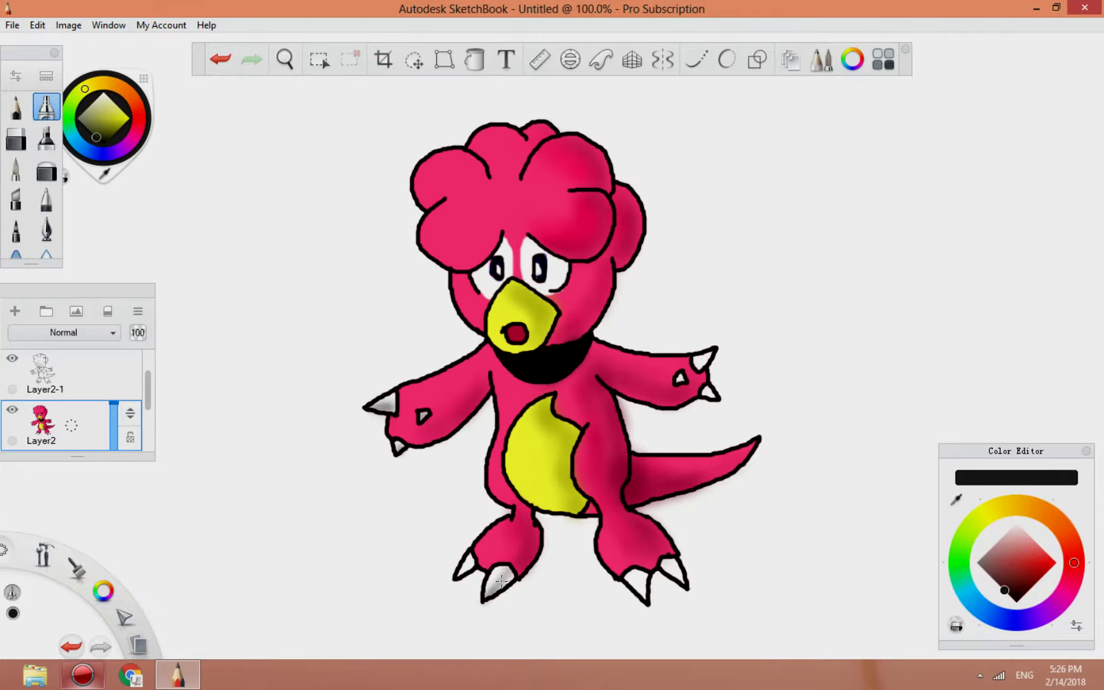
pyautogui.moveTo(629, 579); pyautogui.dragTo(648, 574)
# Sample the hair's pink, lighten it, and airbrush highlights onto the left hair puffs, left arm, body side and left foot.
pyautogui.click(104, 173)
pyautogui.click(447, 192)
pyautogui.click(116, 105)
pyautogui.moveTo(438, 208)
pyautogui.mouseDown()
pyautogui.moveTo(447, 255)
pyautogui.moveTo(441, 224)
pyautogui.moveTo(436, 252)
pyautogui.moveTo(457, 163)
pyautogui.moveTo(496, 135)
pyautogui.mouseUp()
pyautogui.doubleClick(46, 109)
pyautogui.click(603, 78)
pyautogui.moveTo(470, 366); pyautogui.dragTo(409, 404)
pyautogui.moveTo(503, 380); pyautogui.dragTo(488, 551)
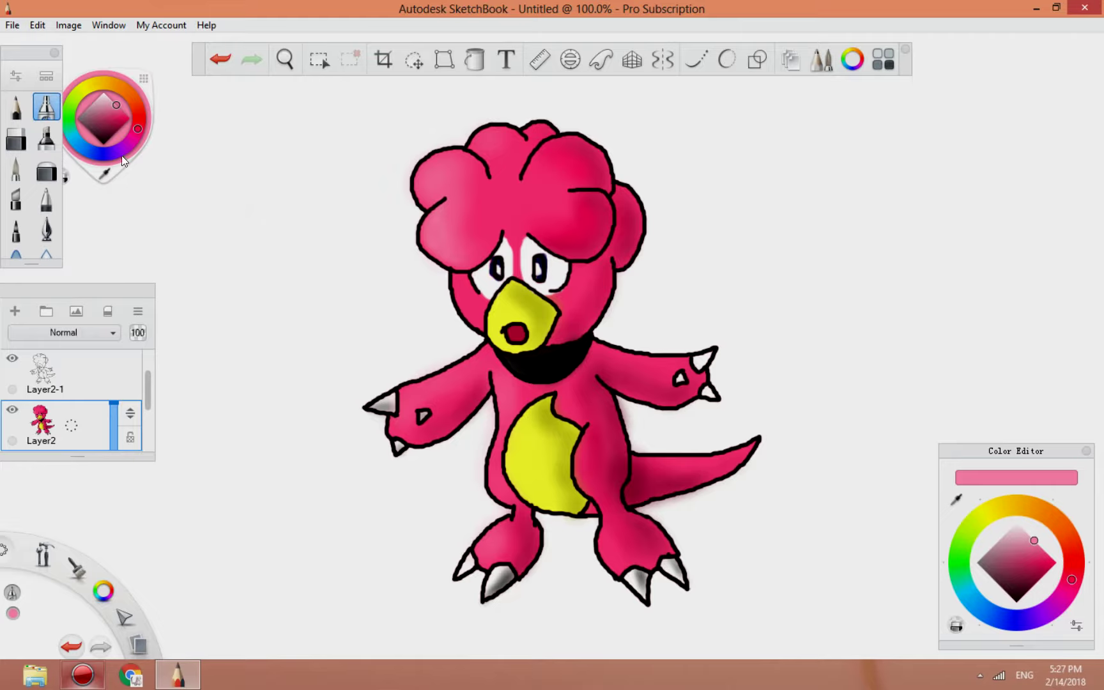
# Sample the belly's yellow, lighten it to pale yellow, and airbrush a highlight onto the belly patch.
pyautogui.click(104, 173)
pyautogui.click(530, 441)
pyautogui.click(116, 103)
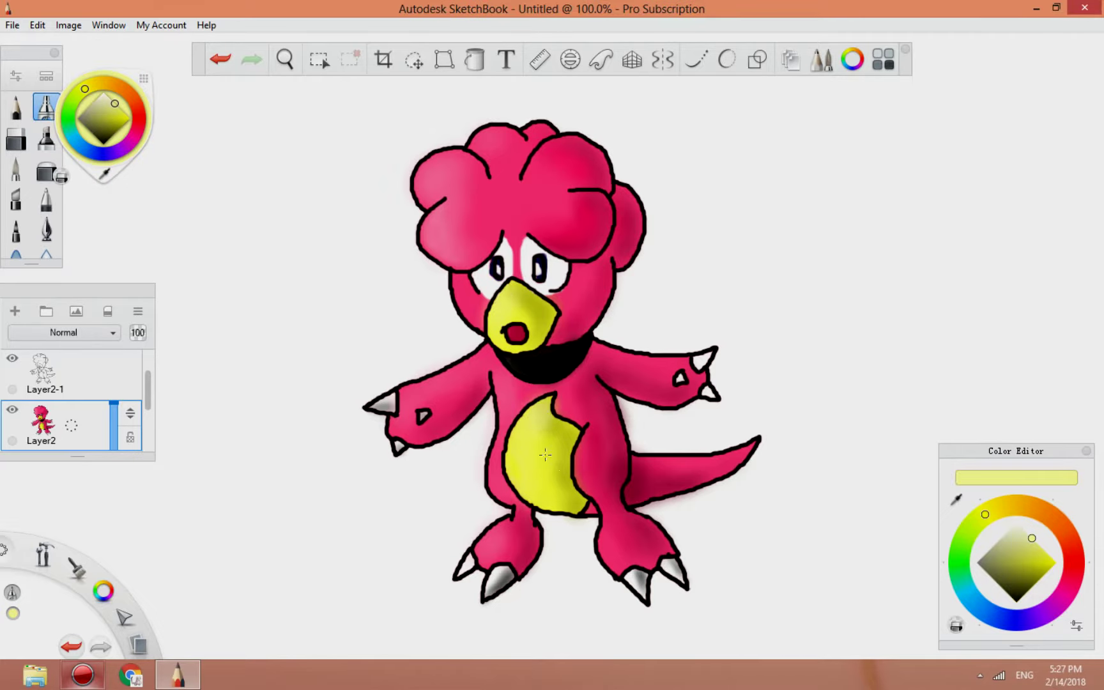
# Sample the hair's pink, lighten it to pale pink, and airbrush stronger highlights onto the left hair puffs.
pyautogui.click(104, 173)
pyautogui.click(474, 211)
pyautogui.click(113, 103)
pyautogui.moveTo(432, 246); pyautogui.dragTo(448, 261)
pyautogui.moveTo(429, 184); pyautogui.dragTo(451, 159)
pyautogui.moveTo(476, 142); pyautogui.dragTo(491, 134)
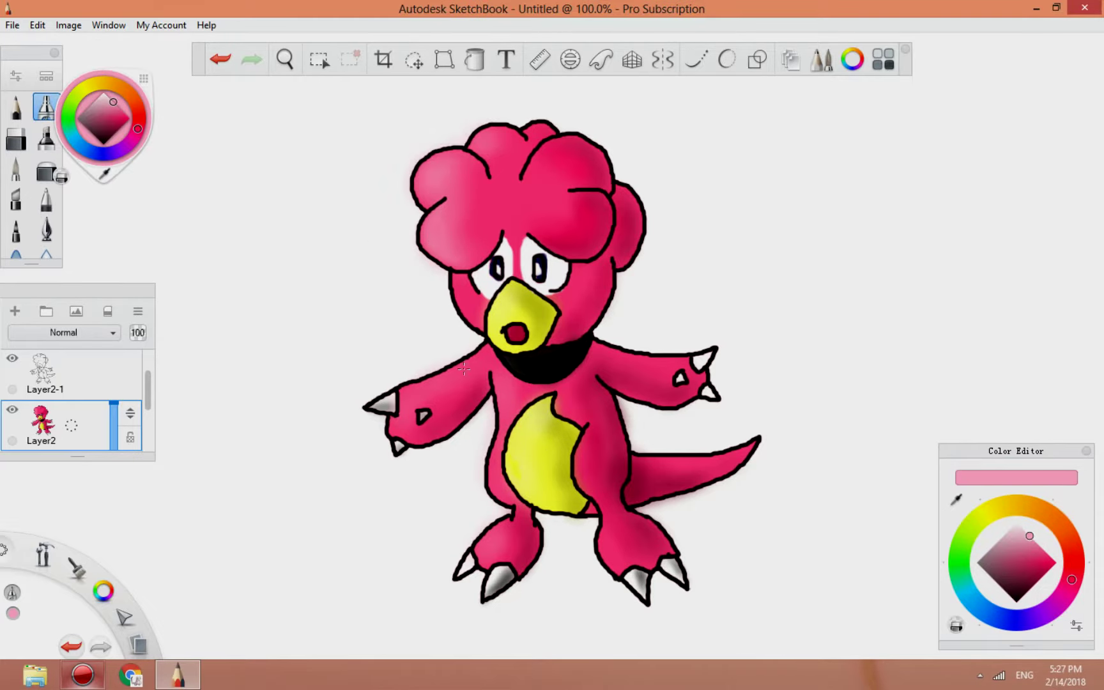
# Airbrush pale pink highlights onto the left arm, the left body side, the left foot and the right leg.
pyautogui.moveTo(466, 371); pyautogui.dragTo(418, 393)
pyautogui.moveTo(500, 438); pyautogui.dragTo(500, 493)
pyautogui.moveTo(505, 530); pyautogui.dragTo(487, 547)
pyautogui.moveTo(593, 441)
pyautogui.mouseDown()
pyautogui.moveTo(588, 486)
pyautogui.moveTo(614, 562)
pyautogui.mouseUp()
# Sample the collar's black, lighten it to dark grey, and airbrush a subtle highlight onto the collar.
pyautogui.moveTo(105, 171); pyautogui.dragTo(606, 471)
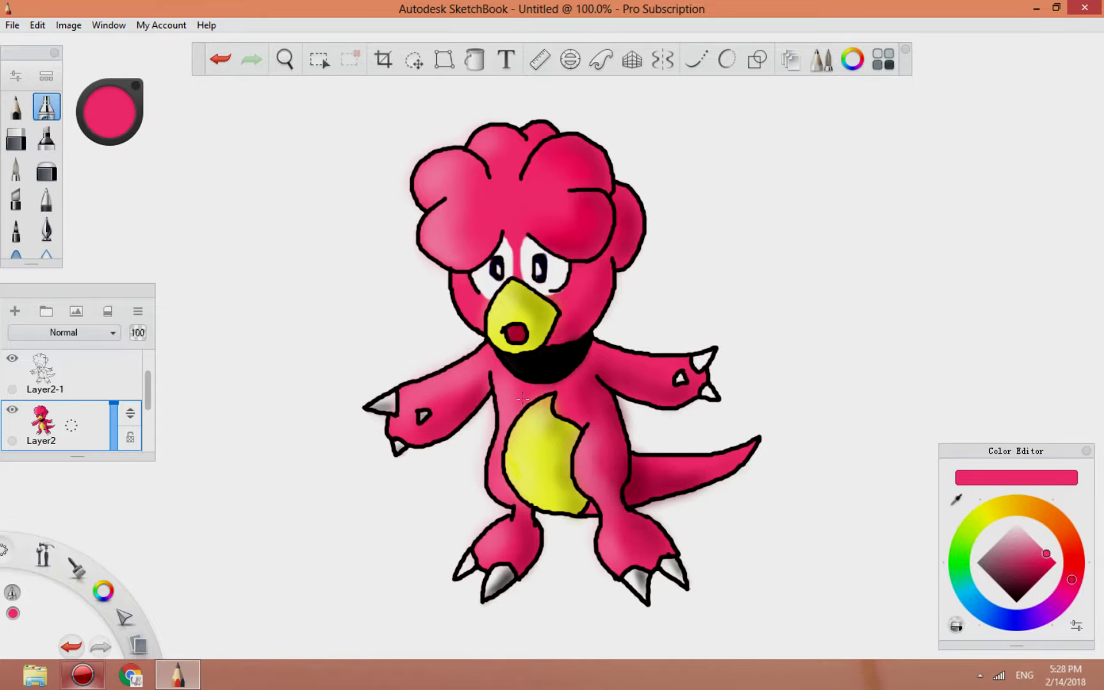
pyautogui.moveTo(108, 171); pyautogui.dragTo(546, 376)
pyautogui.click(86, 127)
# Sample the body's pink, darken it to crimson, and airbrush shading around the right shoulder and upper right leg.
pyautogui.moveTo(97, 159); pyautogui.dragTo(528, 385)
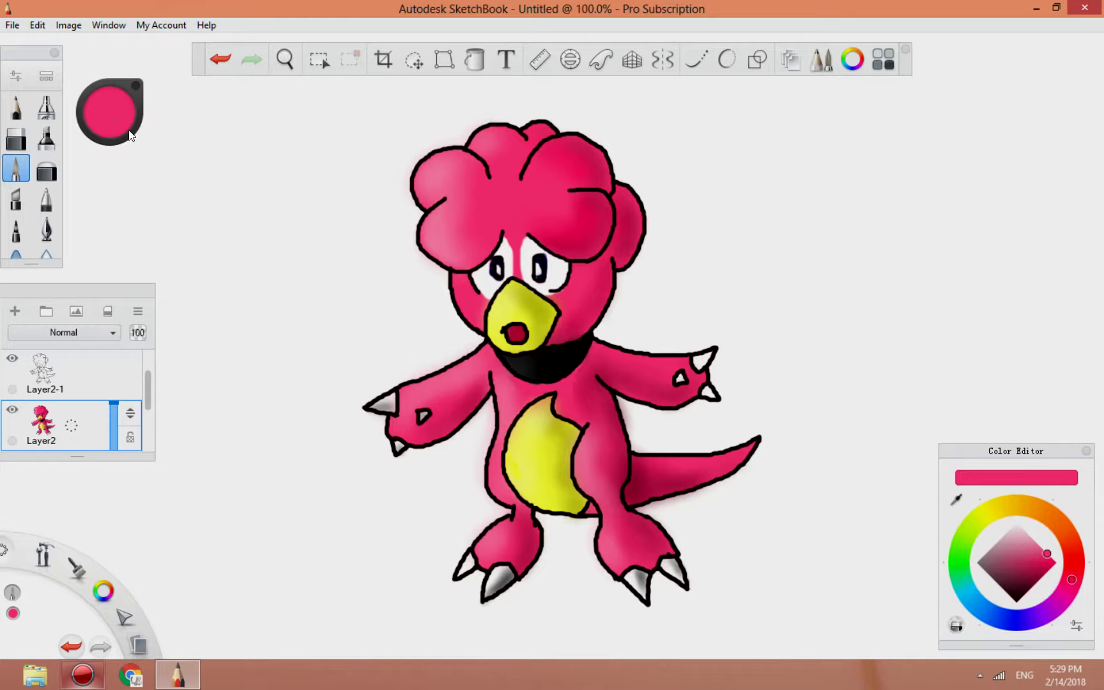
pyautogui.moveTo(129, 135); pyautogui.dragTo(128, 154)
pyautogui.click(220, 60)
pyautogui.click(46, 107)
pyautogui.moveTo(617, 375); pyautogui.dragTo(588, 380)
pyautogui.moveTo(597, 425); pyautogui.dragTo(617, 448)
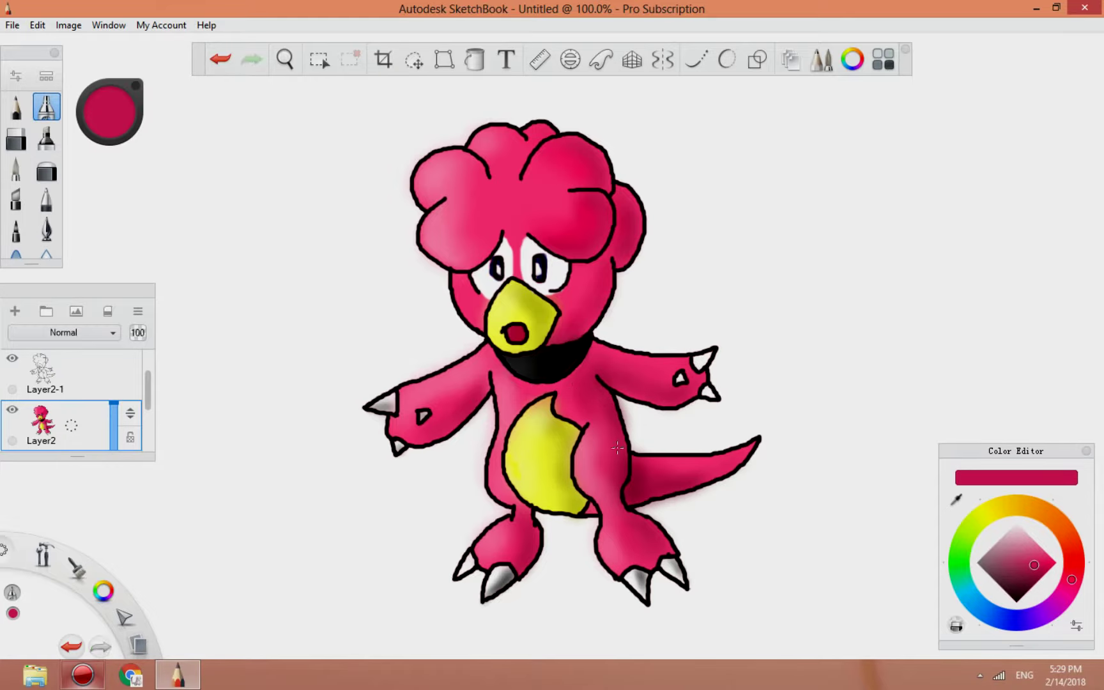
# Undo the latest body shading and try an airbrush touch on the collar in its sampled black.
pyautogui.hotkey('ctrl', 'z')
pyautogui.click(110, 112)
pyautogui.moveTo(60, 173); pyautogui.dragTo(570, 367)
pyautogui.moveTo(576, 368)
pyautogui.mouseDown()
pyautogui.moveTo(562, 372)
pyautogui.moveTo(578, 368)
pyautogui.mouseUp()
pyautogui.hotkey('ctrl', 'z')
pyautogui.hotkey('ctrl', 'z')
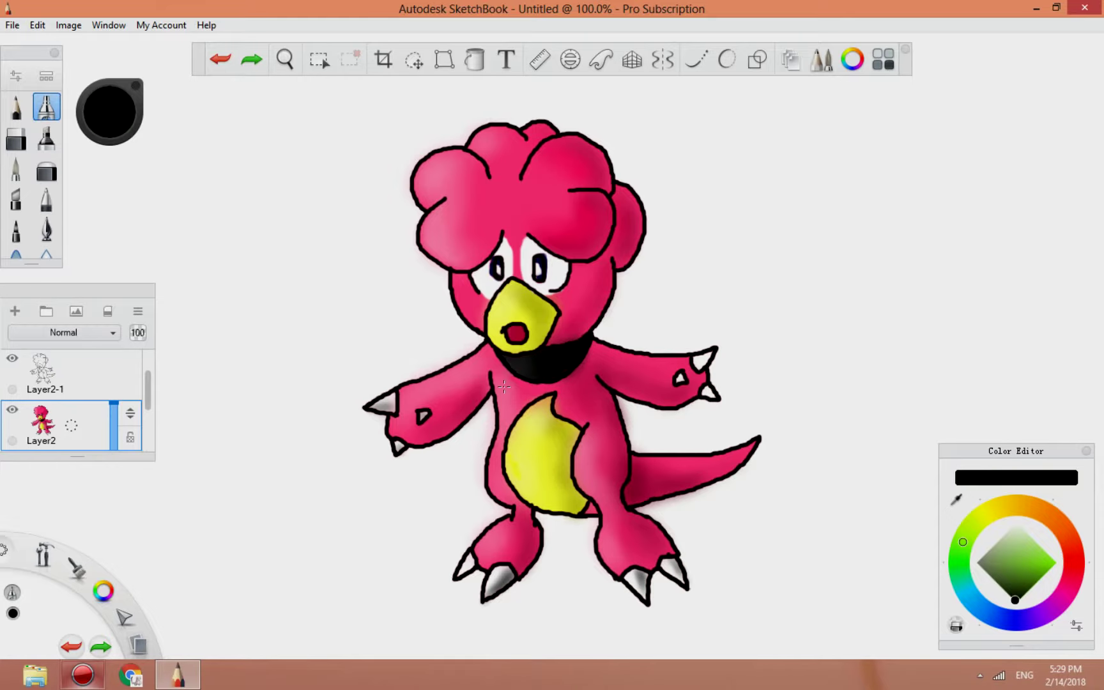
# Set the colour to dark grey, reduce the airbrush size, and softly shade the lower whites of both eyes.
pyautogui.click(110, 112)
pyautogui.click(91, 132)
pyautogui.doubleClick(47, 107)
pyautogui.moveTo(411, 255); pyautogui.dragTo(404, 256)
pyautogui.click(604, 84)
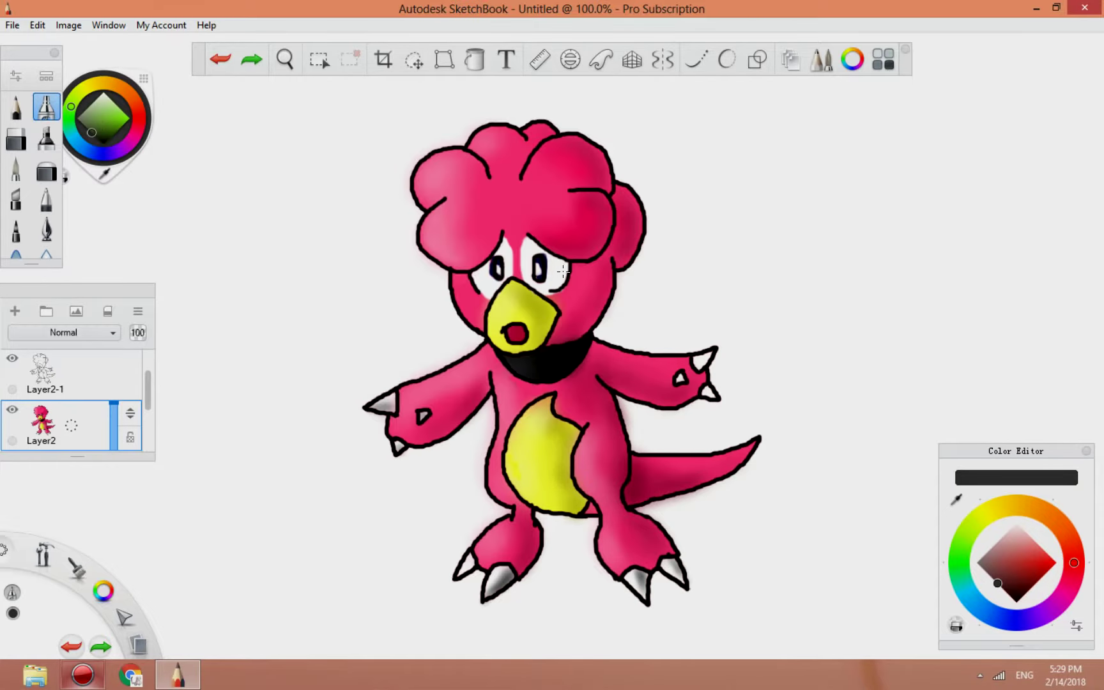
pyautogui.moveTo(559, 269)
pyautogui.mouseDown()
pyautogui.moveTo(544, 289)
pyautogui.moveTo(563, 276)
pyautogui.mouseUp()
pyautogui.click(90, 376)
pyautogui.moveTo(486, 281); pyautogui.dragTo(496, 295)
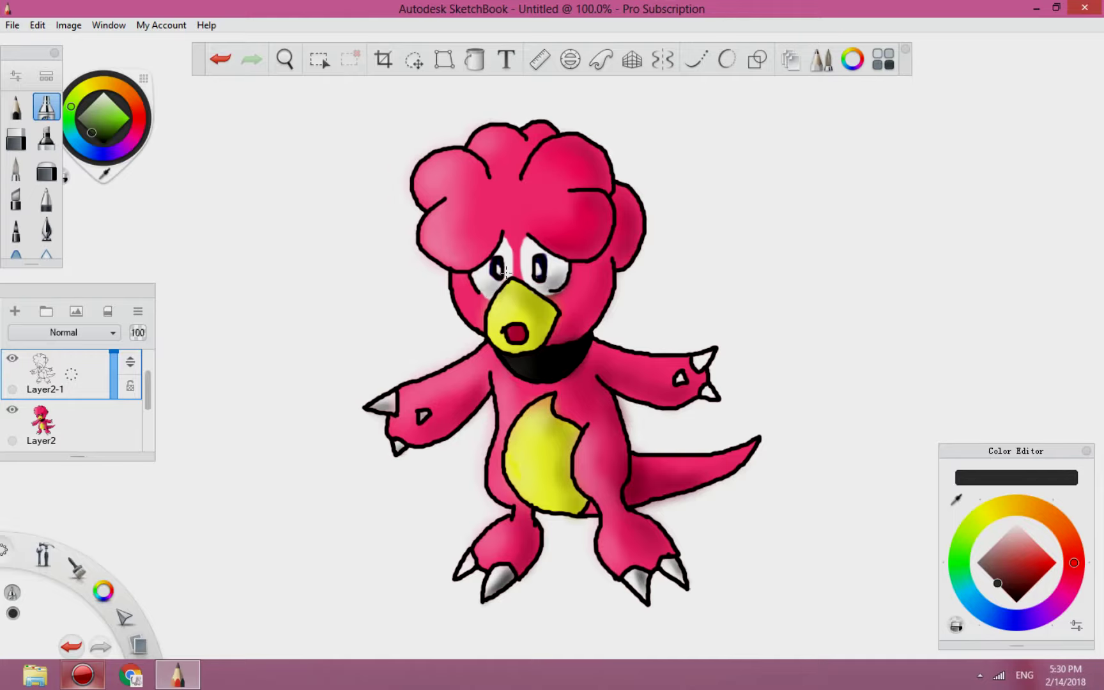
# Sample the beak's yellow and lighten it to pale yellow.
pyautogui.hotkey('alt', 'Tab')
pyautogui.click(500, 320)
pyautogui.click(110, 113)
pyautogui.click(115, 104)
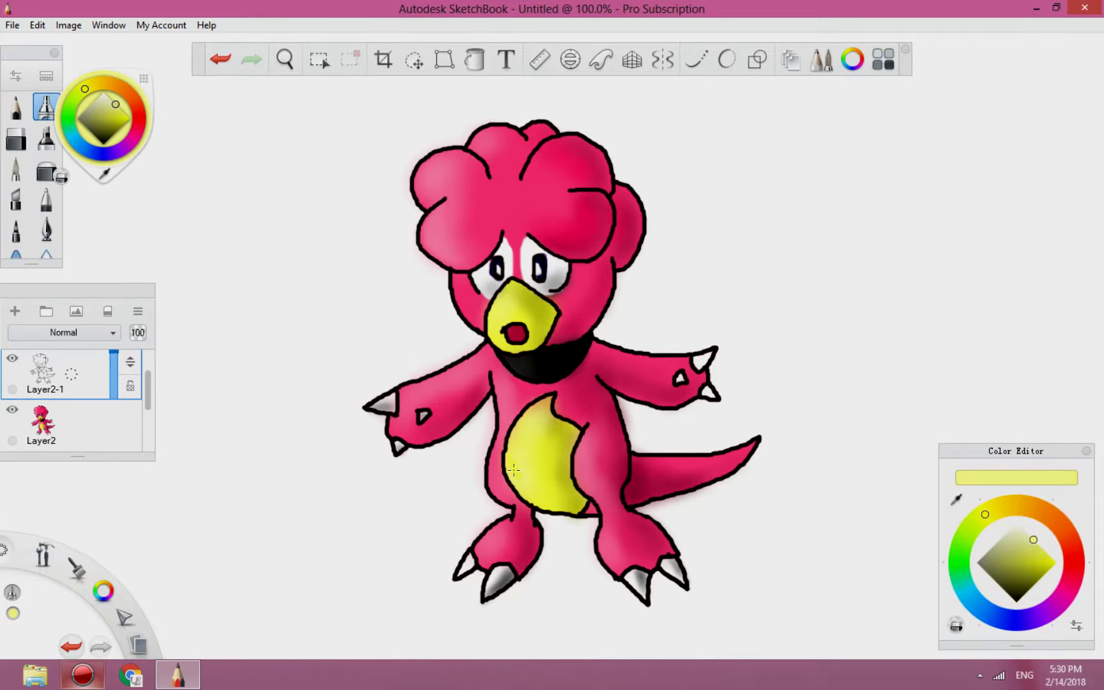
# On Layer2, sample the body's pink, lighten it to pale pink, and airbrush a fine highlight along the left arm's upper edge.
pyautogui.moveTo(148, 386); pyautogui.dragTo(150, 429)
pyautogui.click(90, 389)
pyautogui.click(90, 374)
pyautogui.click(105, 174)
pyautogui.click(470, 377)
pyautogui.click(110, 111)
pyautogui.click(111, 101)
pyautogui.doubleClick(46, 108)
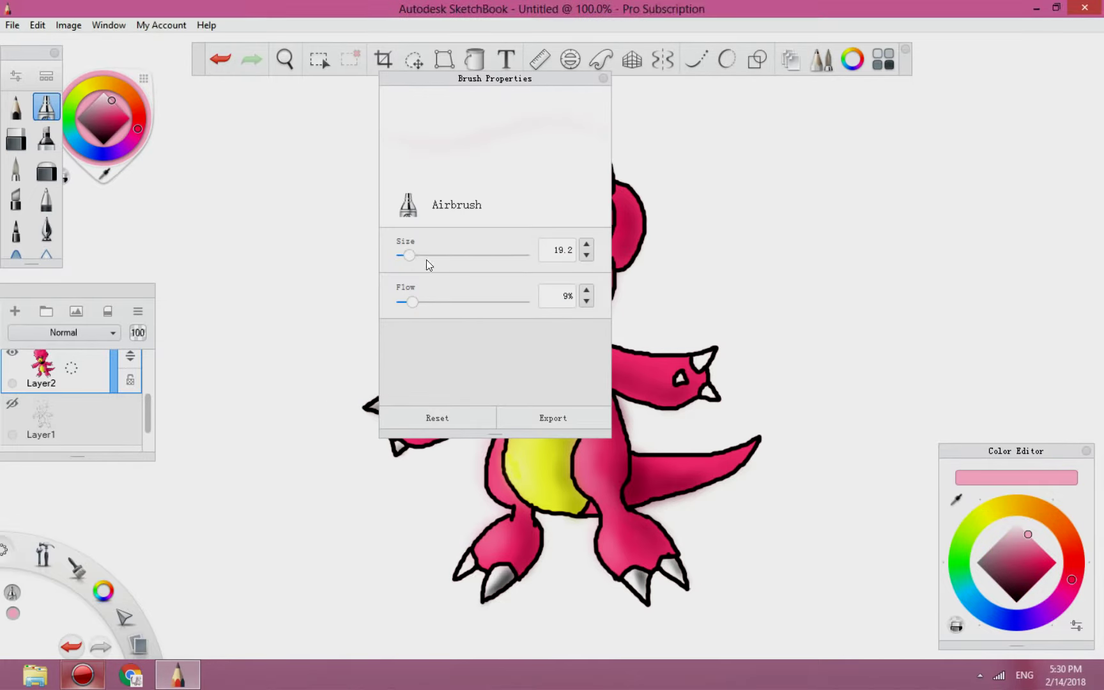
pyautogui.moveTo(411, 255); pyautogui.dragTo(404, 255)
pyautogui.click(604, 79)
pyautogui.moveTo(483, 352); pyautogui.dragTo(420, 382)
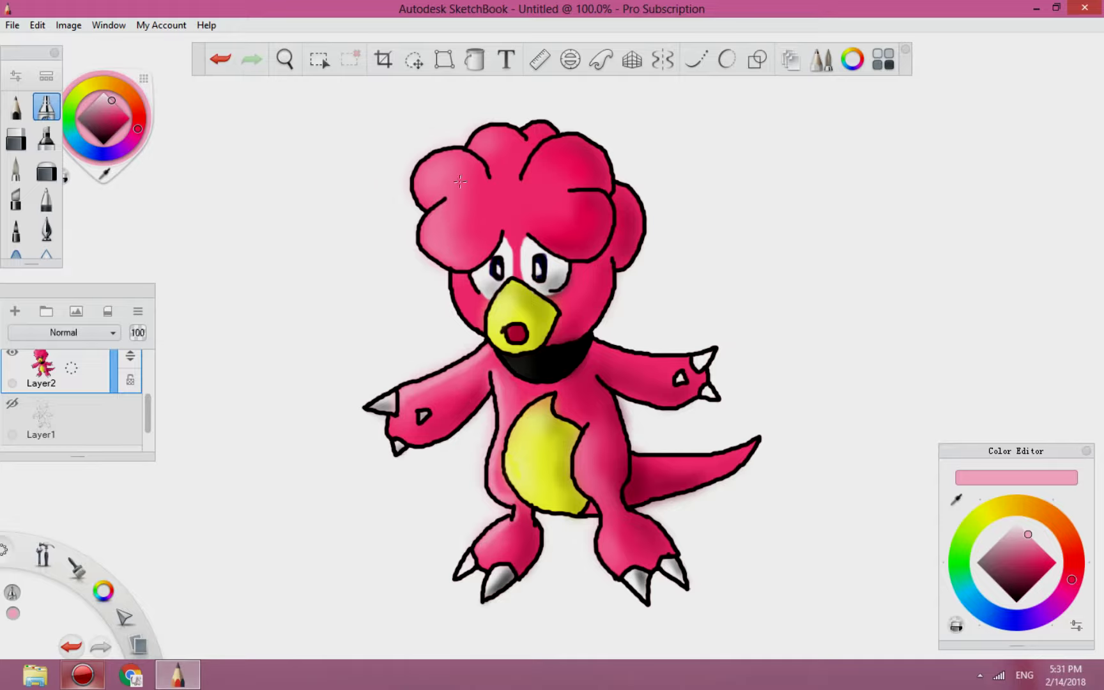
# Lighten the pink further, airbrush highlights onto the left hair puffs and the face's left edge, and sample the belly's pale yellow.
pyautogui.moveTo(473, 257); pyautogui.dragTo(494, 241)
pyautogui.click(107, 96)
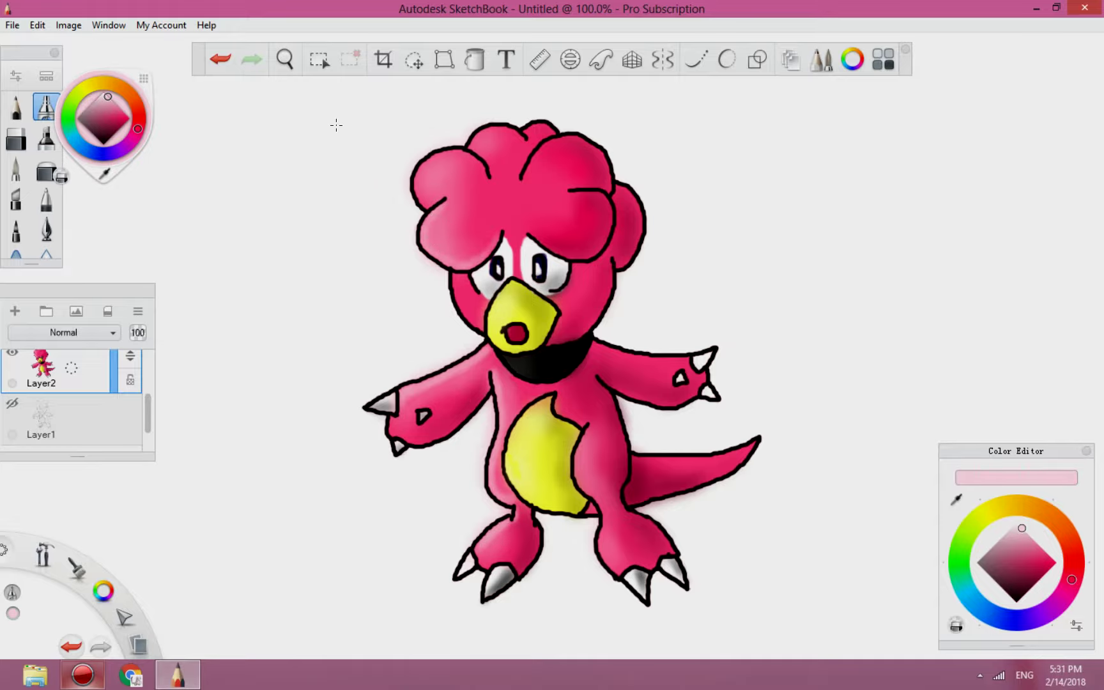
pyautogui.moveTo(441, 149); pyautogui.dragTo(453, 154)
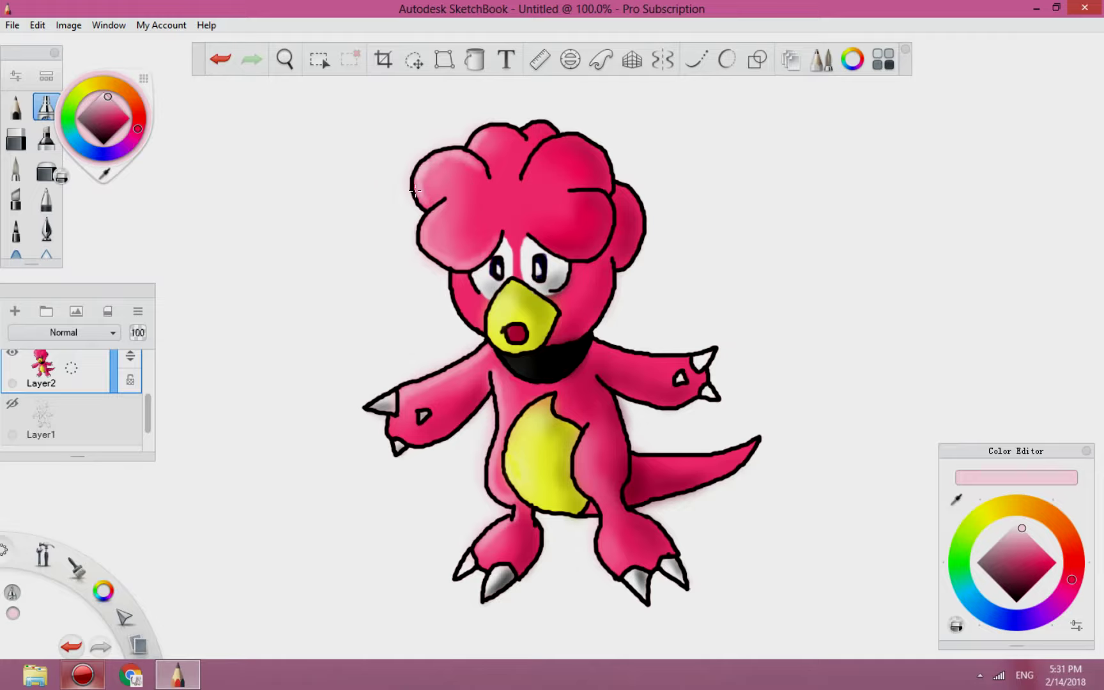
pyautogui.moveTo(415, 190); pyautogui.dragTo(435, 167)
pyautogui.click(220, 60)
pyautogui.moveTo(456, 281); pyautogui.dragTo(456, 287)
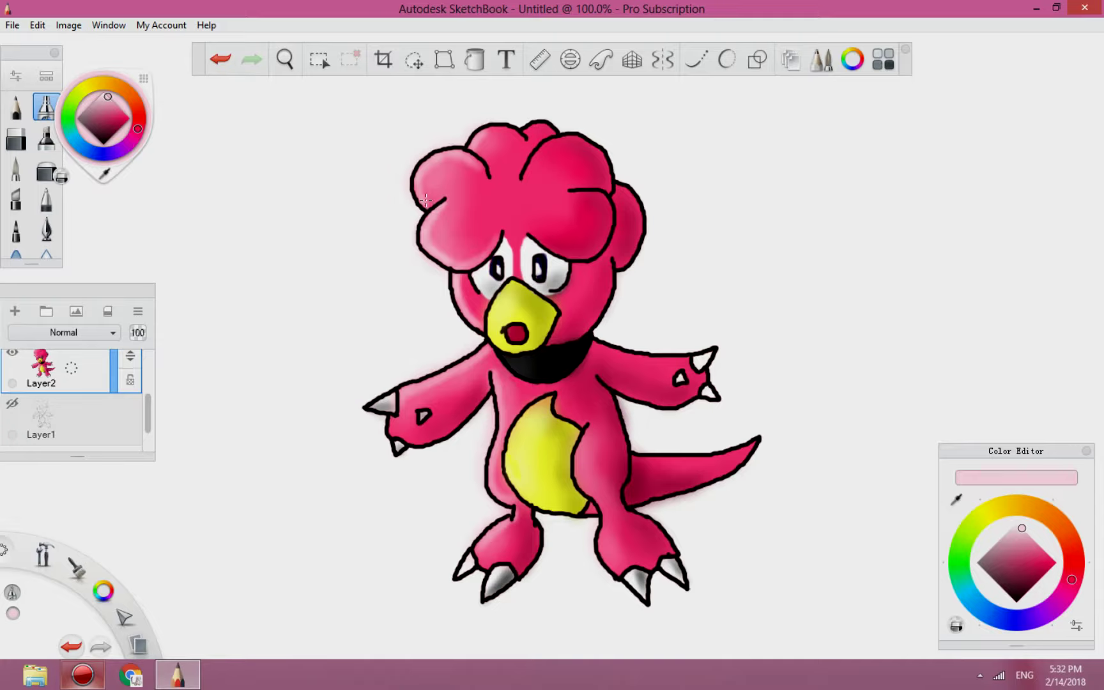
pyautogui.keyDown('alt'); pyautogui.click(526, 407); pyautogui.keyUp('alt')
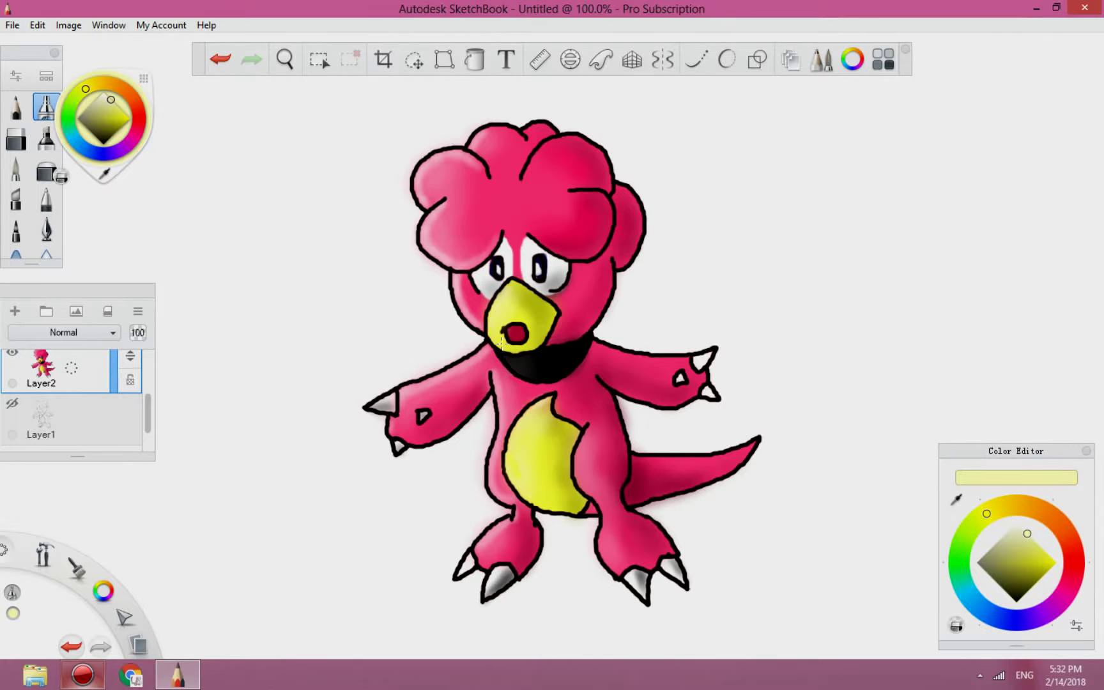
# Add a new layer directly beneath Layer2 and set the airbrush colour to black.
pyautogui.click(15, 312)
pyautogui.moveTo(128, 364); pyautogui.dragTo(119, 451)
pyautogui.click(104, 144)
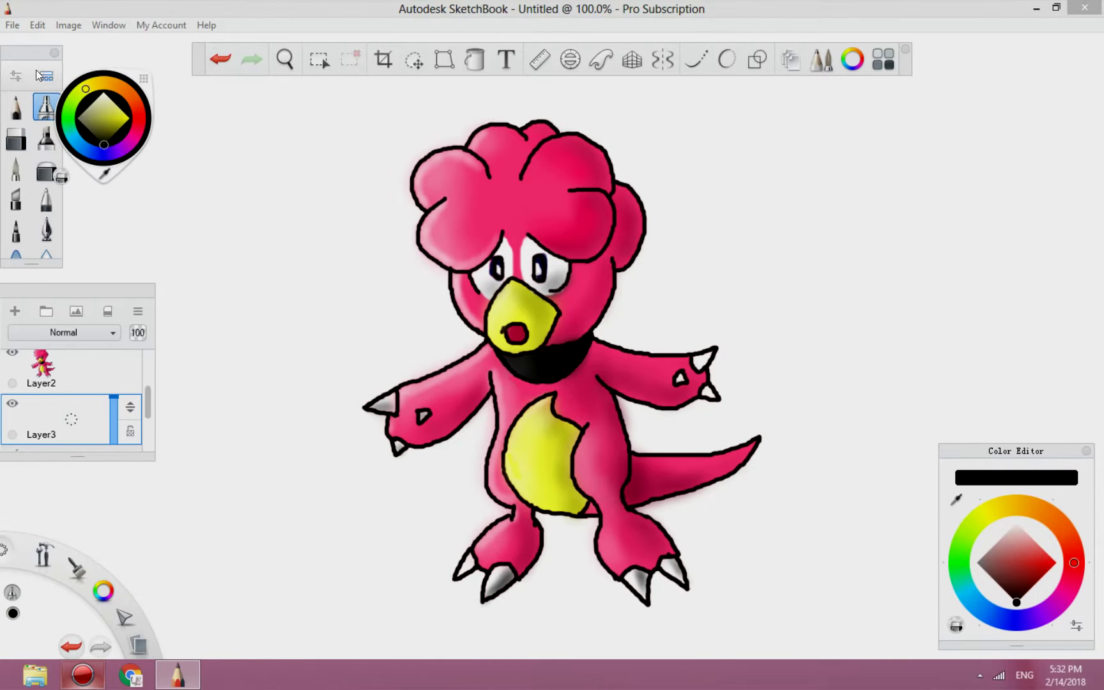
pyautogui.doubleClick(46, 108)
pyautogui.click(604, 78)
# Airbrush a soft black drop shadow behind the right side of the hair, face, body and feet, and under the tail.
pyautogui.moveTo(651, 229); pyautogui.dragTo(627, 285)
pyautogui.moveTo(622, 168)
pyautogui.mouseDown()
pyautogui.moveTo(648, 261)
pyautogui.moveTo(651, 225)
pyautogui.mouseUp()
pyautogui.moveTo(626, 289); pyautogui.dragTo(603, 334)
pyautogui.moveTo(626, 406)
pyautogui.mouseDown()
pyautogui.moveTo(692, 407)
pyautogui.moveTo(709, 365)
pyautogui.moveTo(637, 437)
pyautogui.moveTo(722, 505)
pyautogui.moveTo(645, 521)
pyautogui.moveTo(659, 598)
pyautogui.moveTo(636, 607)
pyautogui.mouseUp()
pyautogui.moveTo(559, 521)
pyautogui.mouseDown()
pyautogui.moveTo(542, 513)
pyautogui.moveTo(534, 578)
pyautogui.moveTo(460, 578)
pyautogui.mouseUp()
pyautogui.moveTo(759, 441)
pyautogui.mouseDown()
pyautogui.moveTo(648, 512)
pyautogui.moveTo(636, 498)
pyautogui.mouseUp()
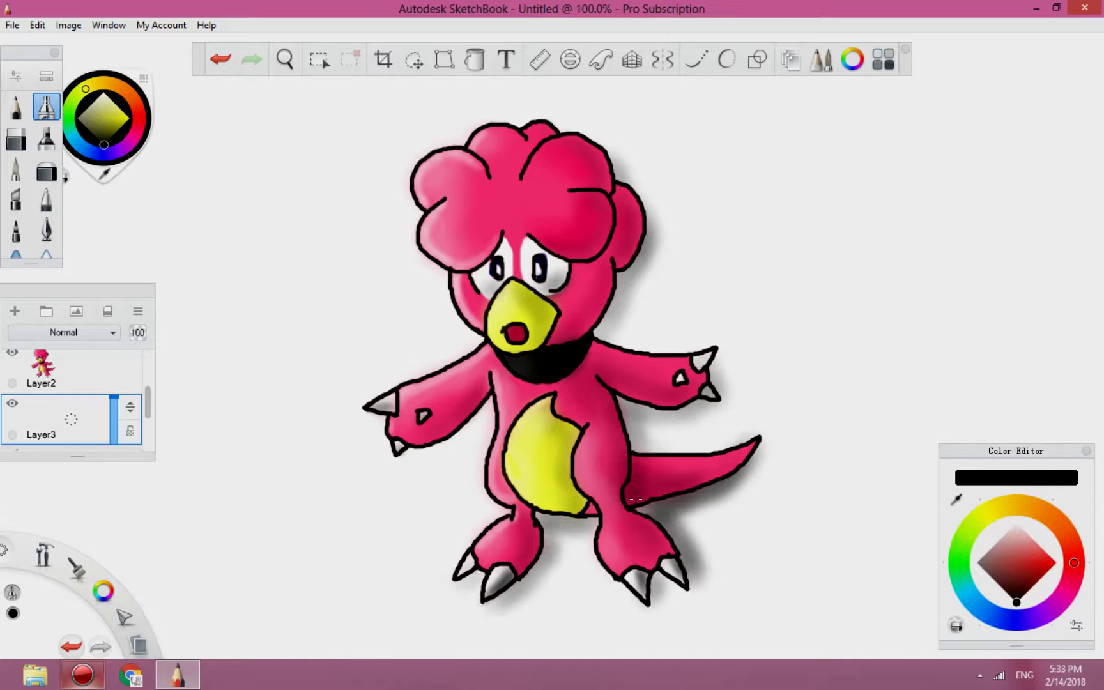
# Extend the black drop shadow around the right foot, beneath the right arm, beside the head and behind the left foot.
pyautogui.moveTo(664, 579); pyautogui.dragTo(647, 607)
pyautogui.moveTo(624, 404)
pyautogui.mouseDown()
pyautogui.moveTo(637, 445)
pyautogui.moveTo(716, 387)
pyautogui.moveTo(700, 409)
pyautogui.mouseUp()
pyautogui.moveTo(604, 331)
pyautogui.mouseDown()
pyautogui.moveTo(626, 184)
pyautogui.moveTo(611, 152)
pyautogui.mouseUp()
pyautogui.moveTo(592, 522)
pyautogui.mouseDown()
pyautogui.moveTo(550, 524)
pyautogui.moveTo(498, 600)
pyautogui.moveTo(467, 580)
pyautogui.mouseUp()
pyautogui.moveTo(583, 523); pyautogui.dragTo(548, 542)
pyautogui.click(71, 371)
pyautogui.click(64, 176)
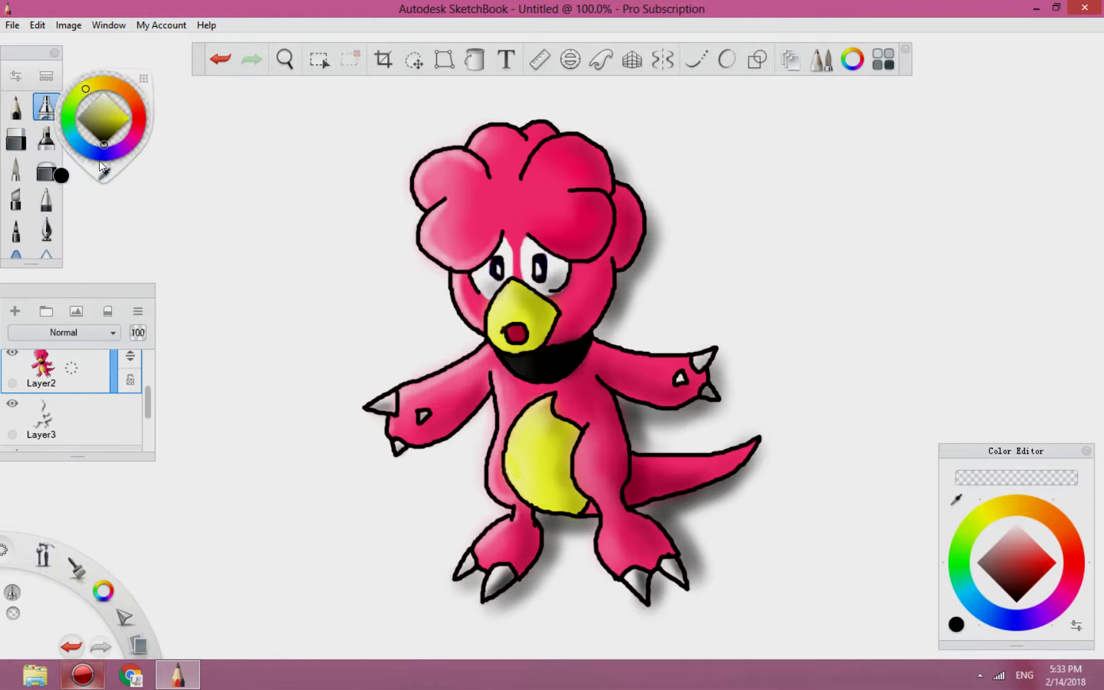
pyautogui.click(476, 60)
pyautogui.click(476, 60)
pyautogui.click(67, 420)
pyautogui.click(61, 176)
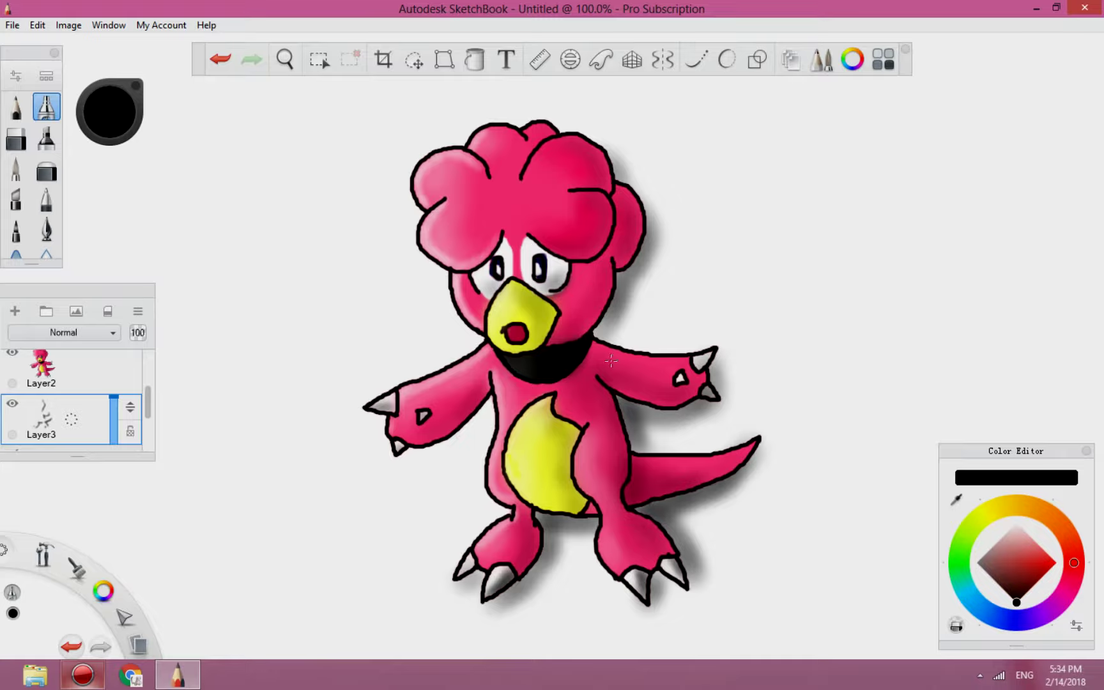
# Hand-write a small black signature on Layer3, just below the tail, using a solid brush.
pyautogui.click(16, 168)
pyautogui.moveTo(721, 512); pyautogui.dragTo(708, 538)
pyautogui.moveTo(729, 519); pyautogui.dragTo(738, 527)
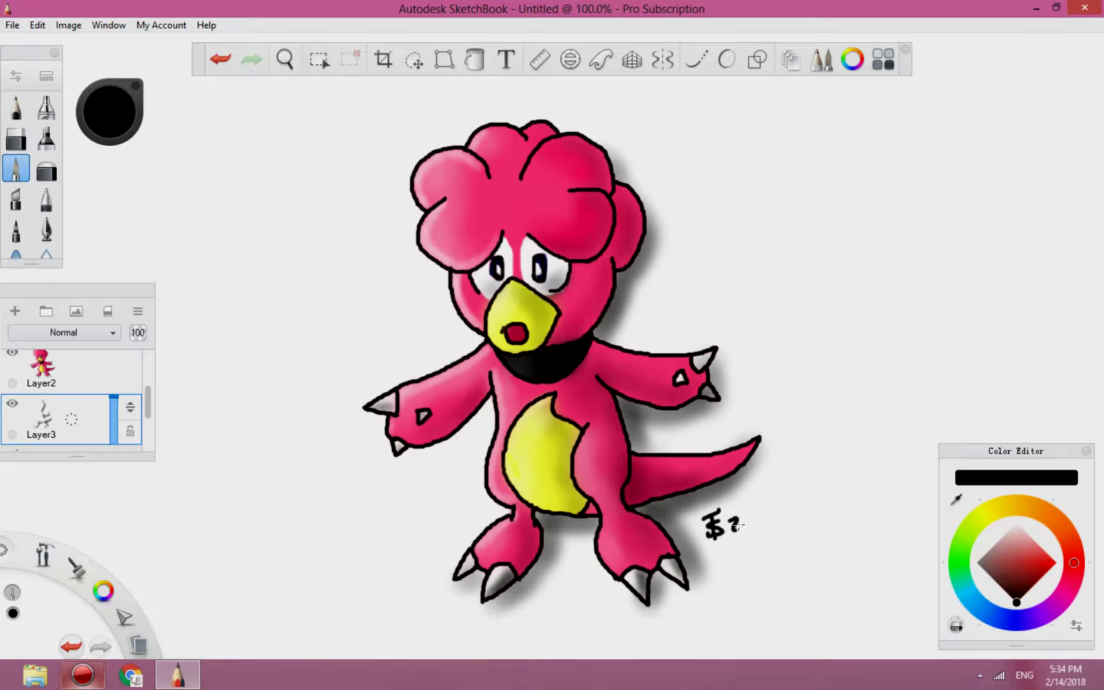